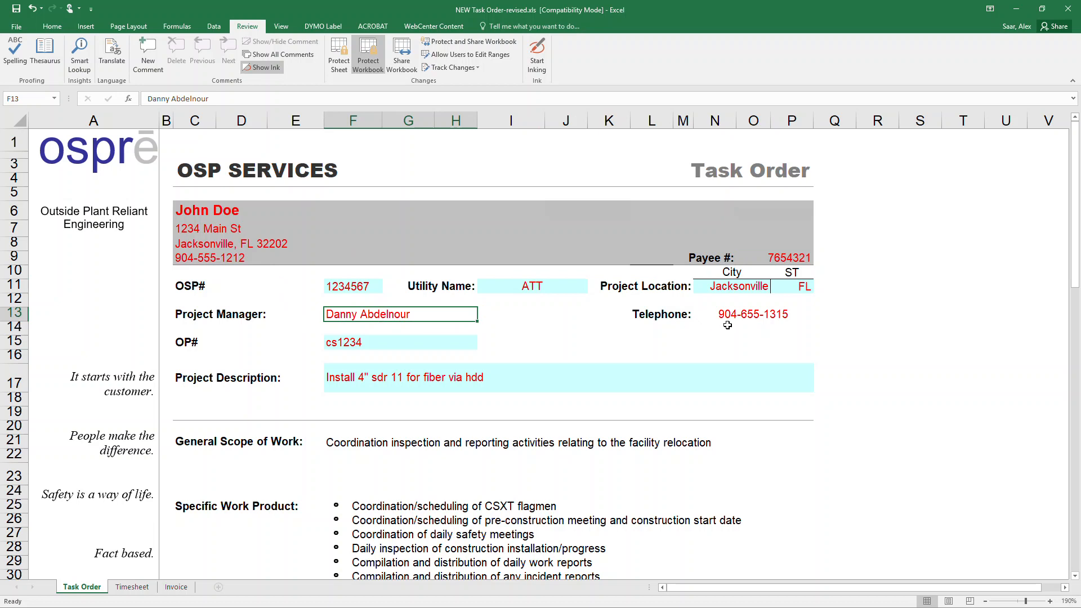
Enter 123456 as the OSP# on the task order.
left_click(738, 316)
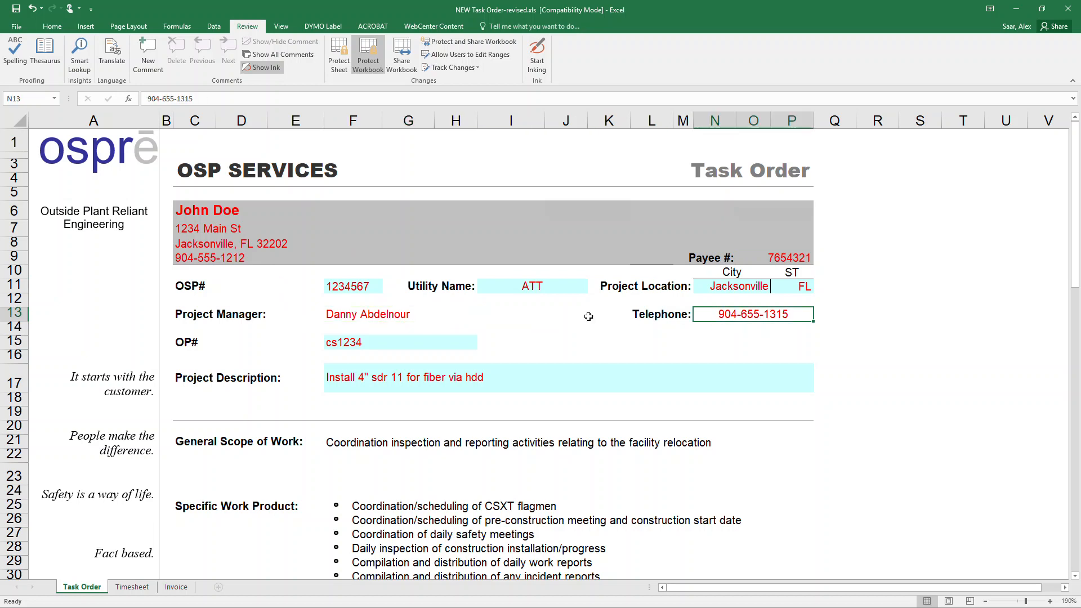
left_click(348, 285)
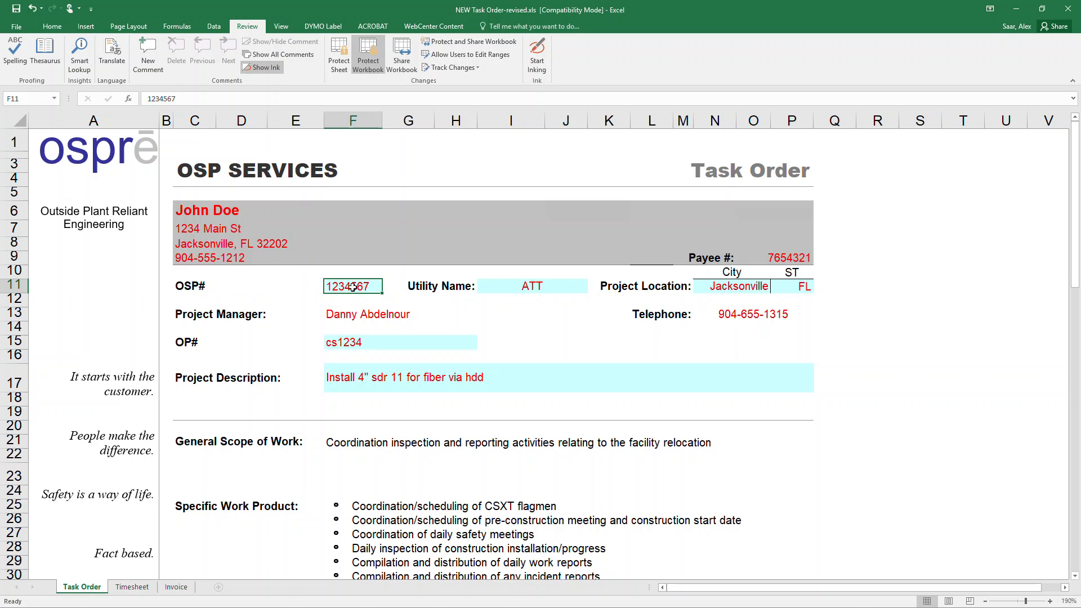
type("123456")
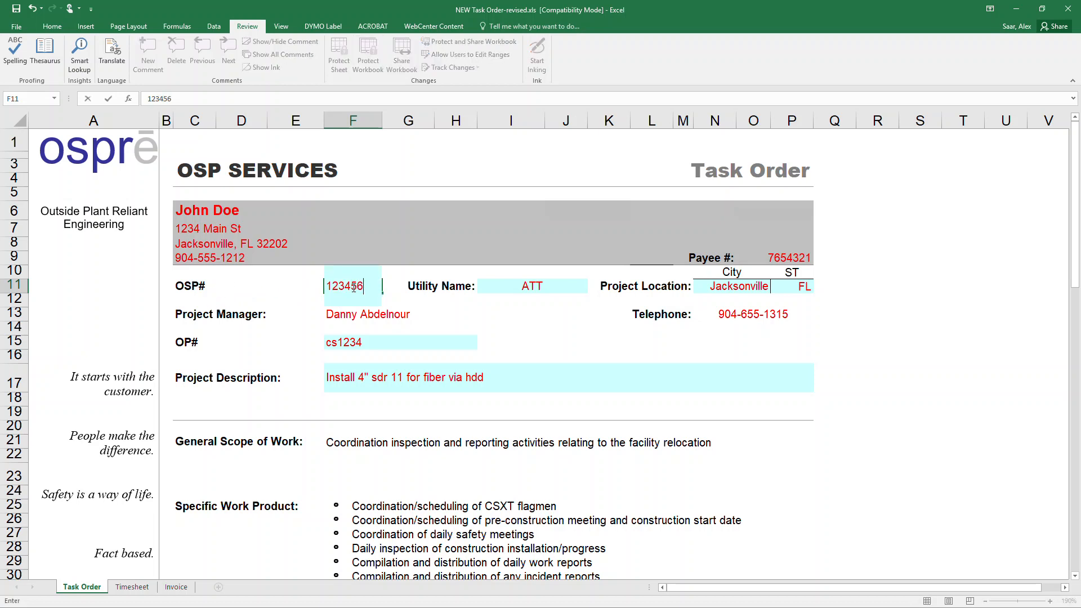
key("Return")
Review the utility name, project city, OP# and project description entries on the task order.
left_click(523, 288)
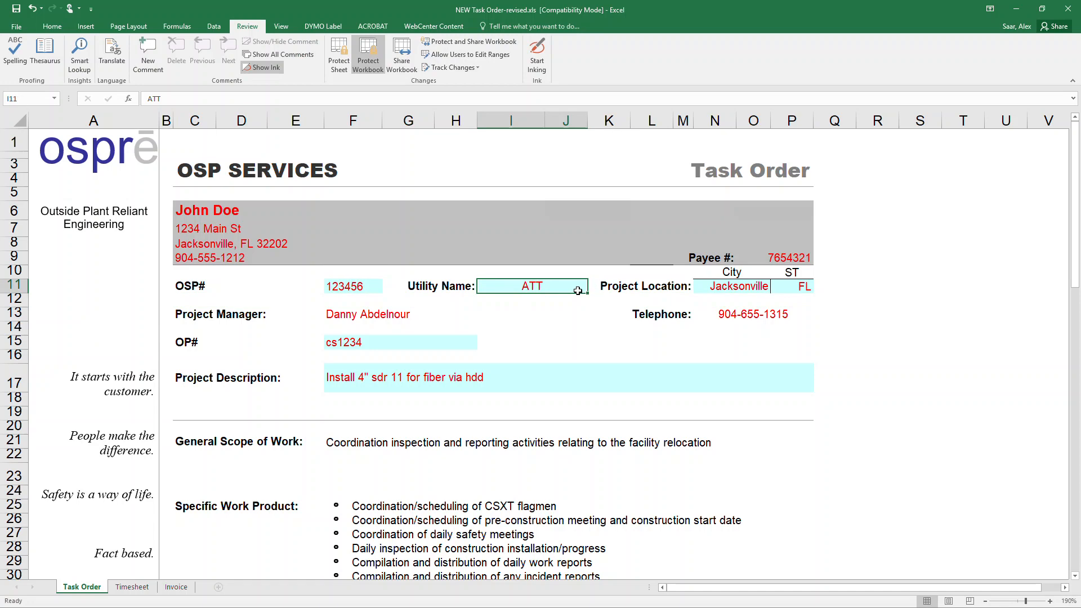
left_click(738, 289)
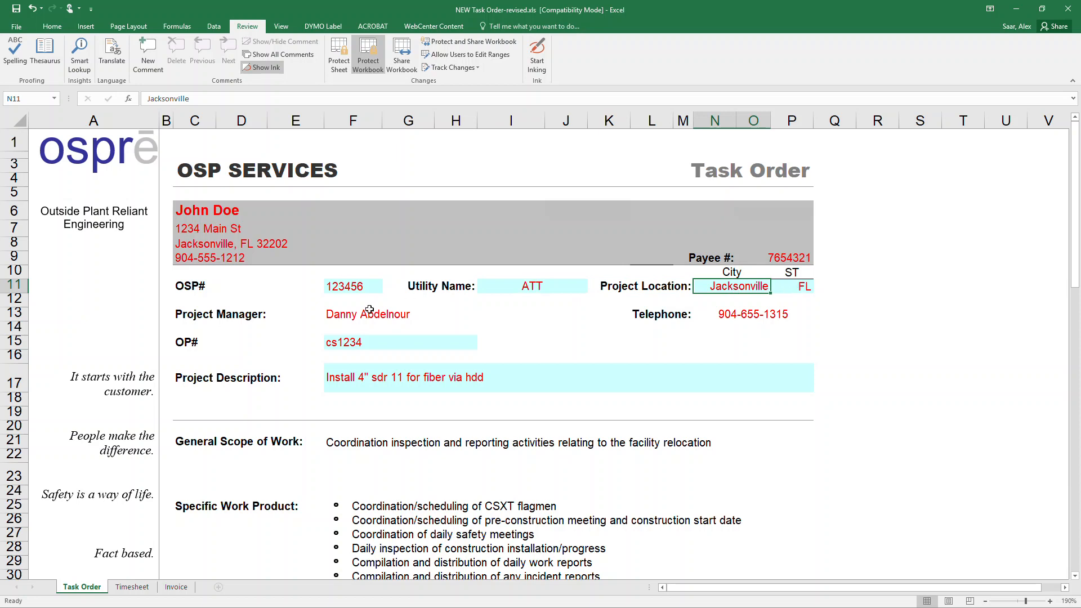
left_click(352, 343)
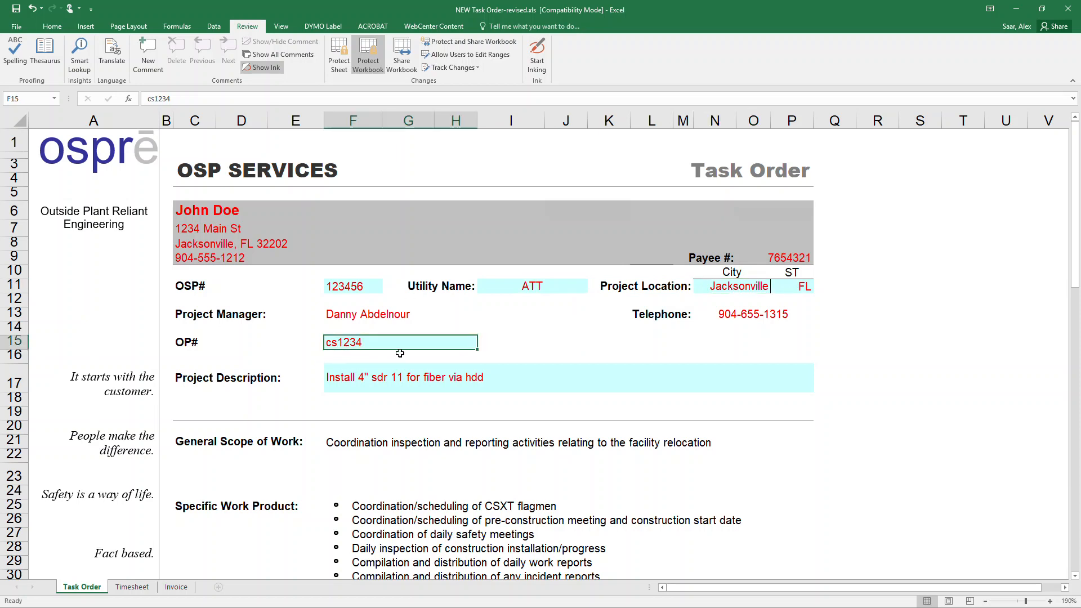
left_click(364, 385)
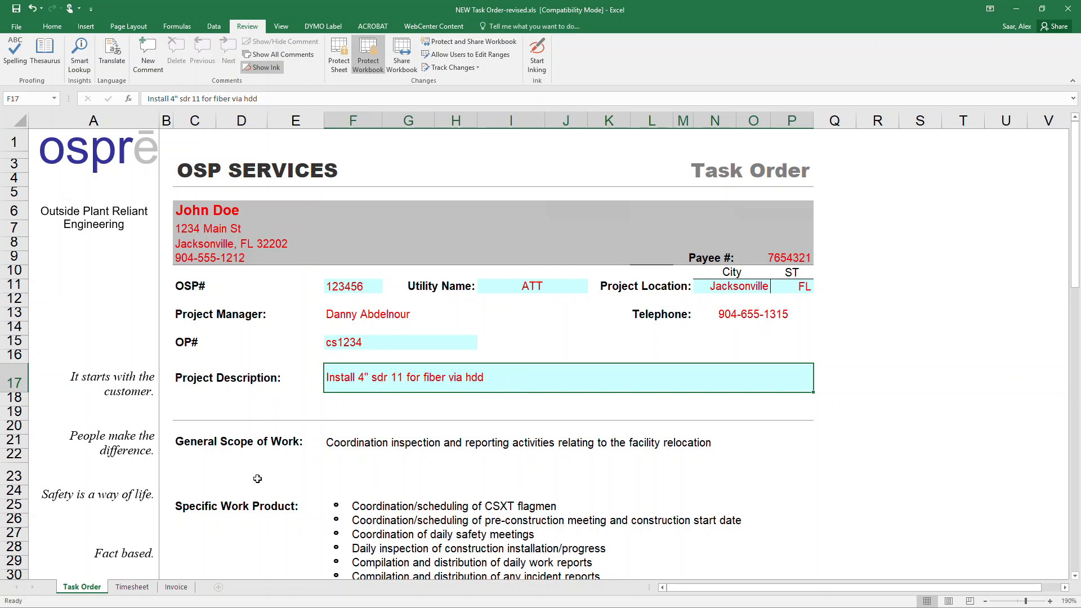
Set the invoice date on the Timesheet sheet to 09/16/2019.
left_click(130, 587)
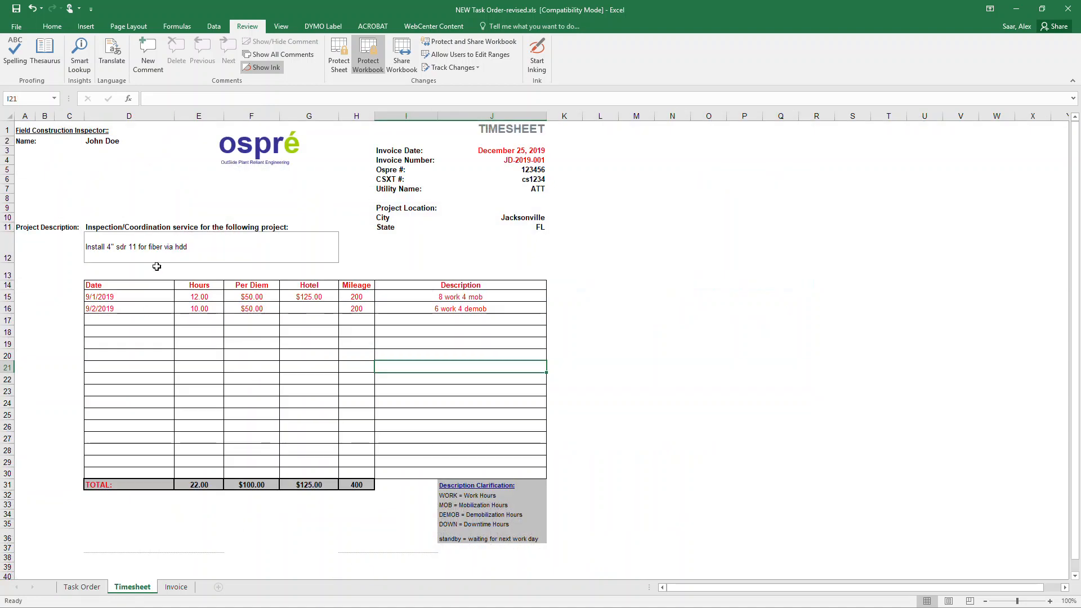
left_click(513, 151)
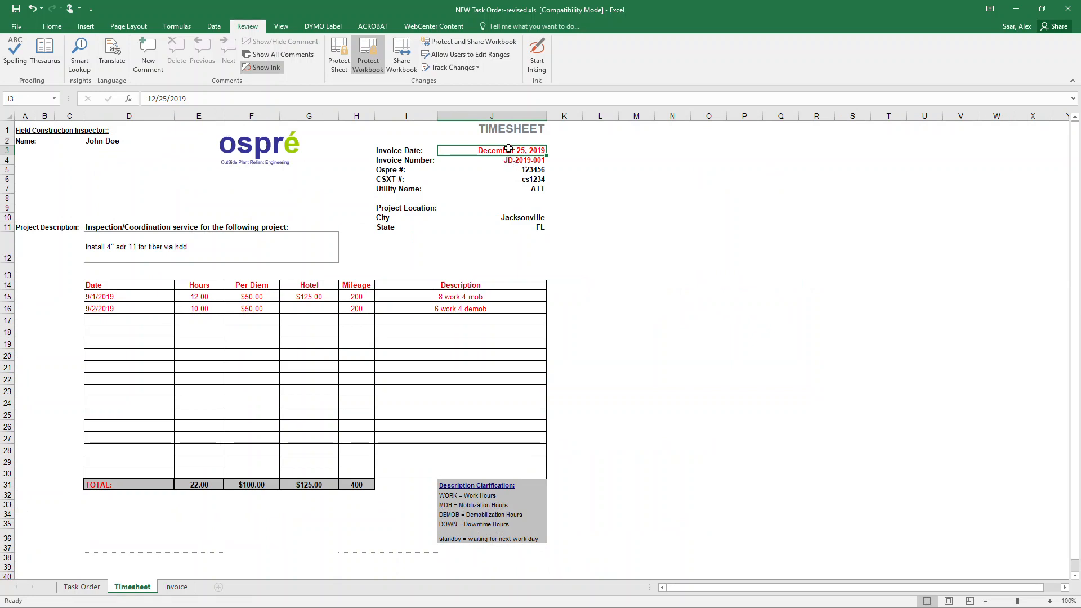
type("09")
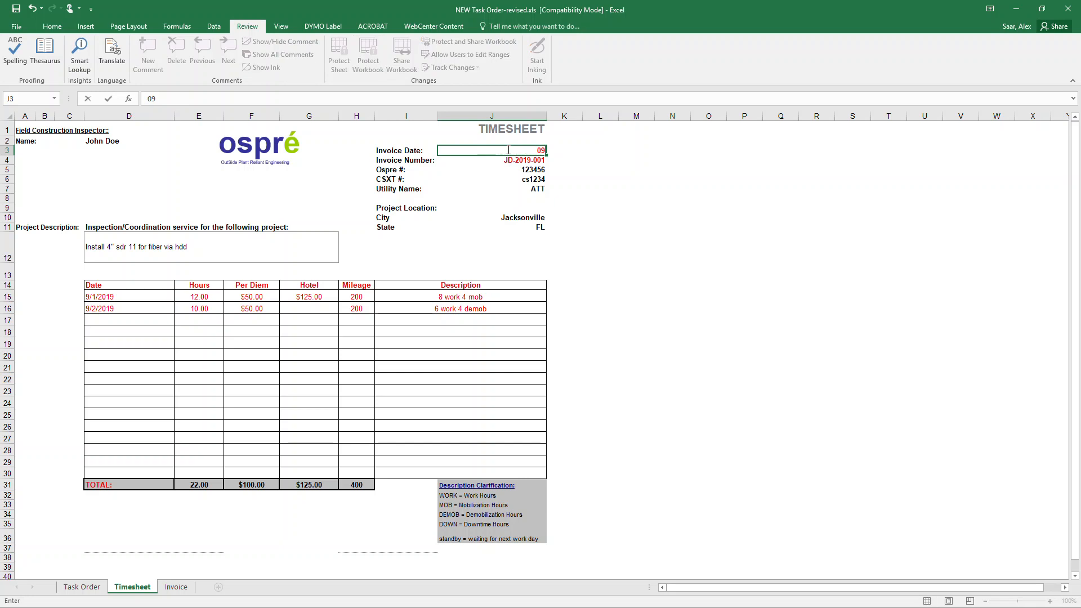
type("/16/2019")
key("Return")
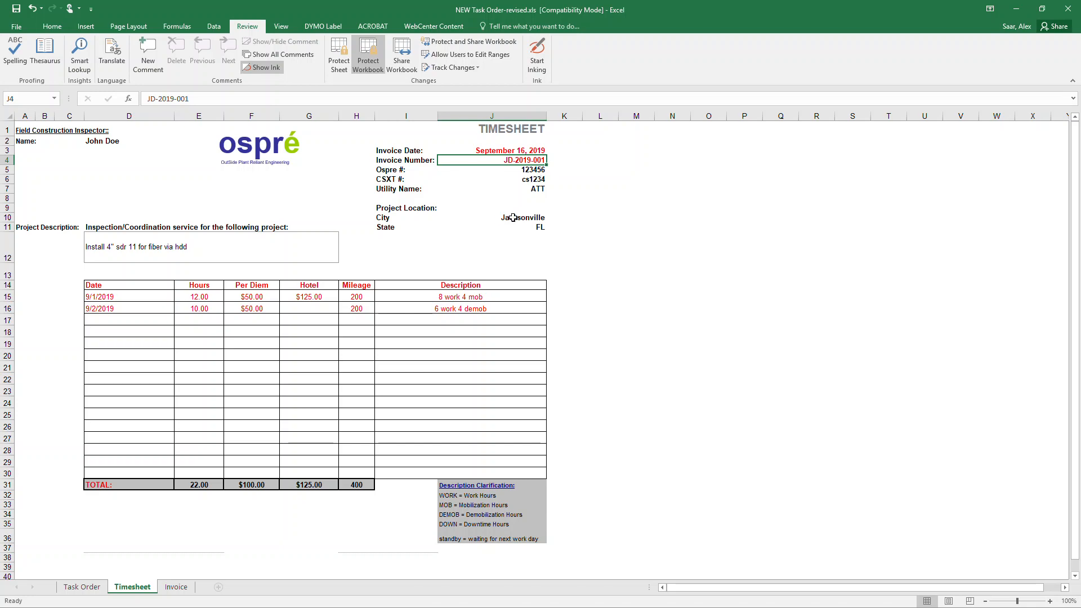
Examine the timesheet's date, hours, per diem, hotel, mileage and description entries, comparing each day's hours with its work and mobilization breakdown.
left_click(519, 197)
left_click(127, 305)
left_click_drag(130, 298, 475, 309)
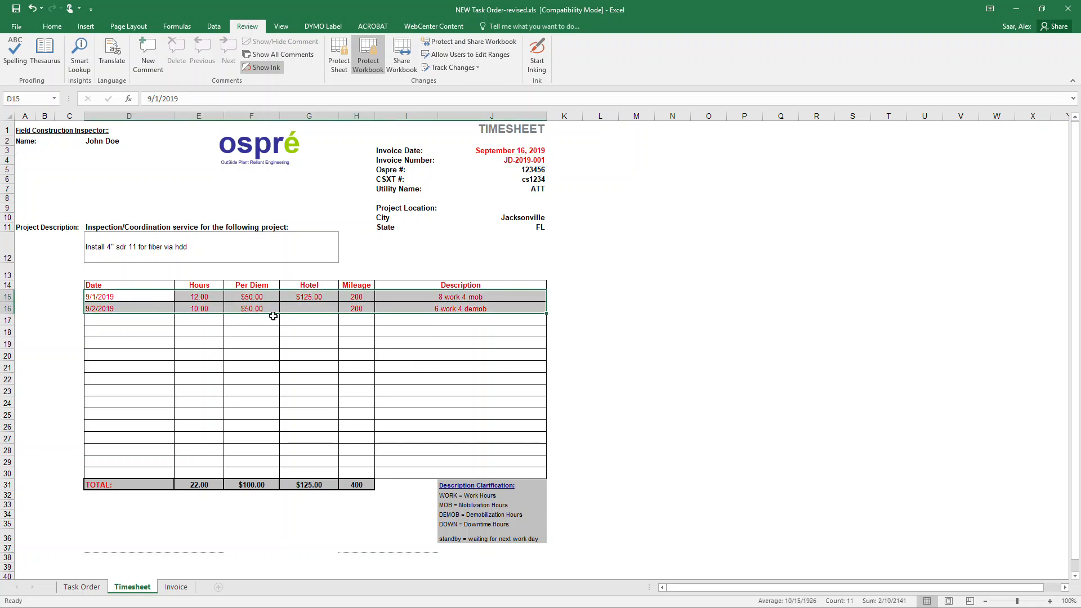
left_click(193, 309)
left_click(145, 299)
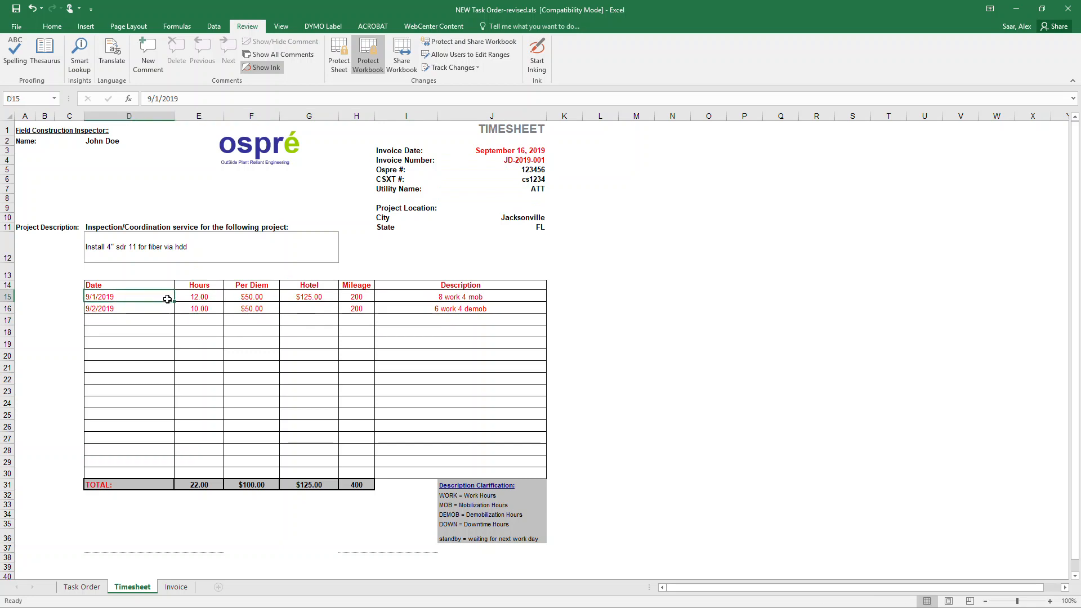
left_click(214, 297)
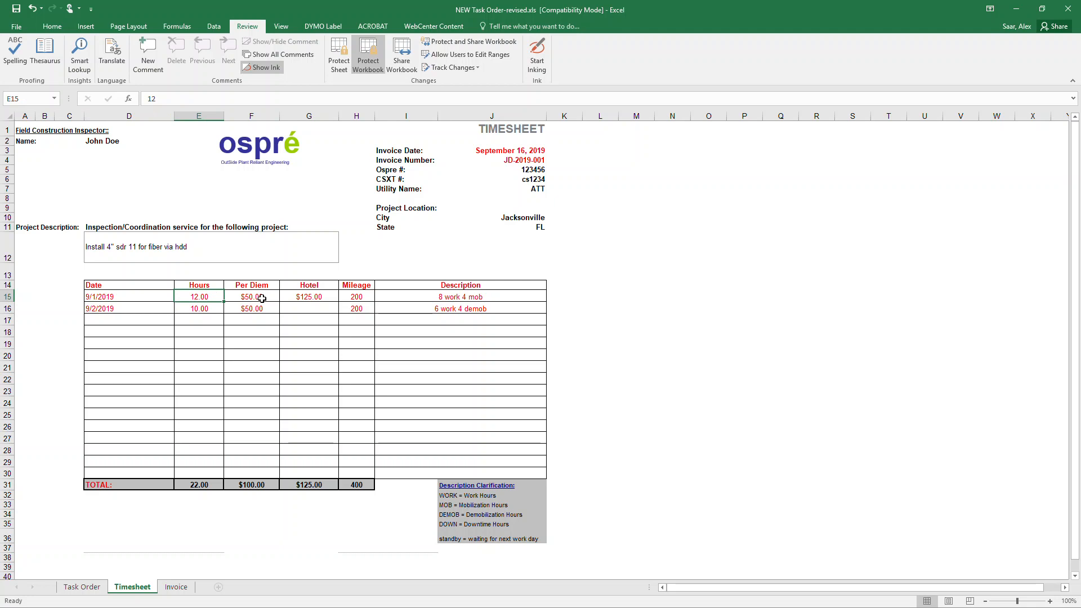
left_click(263, 298)
left_click(316, 297)
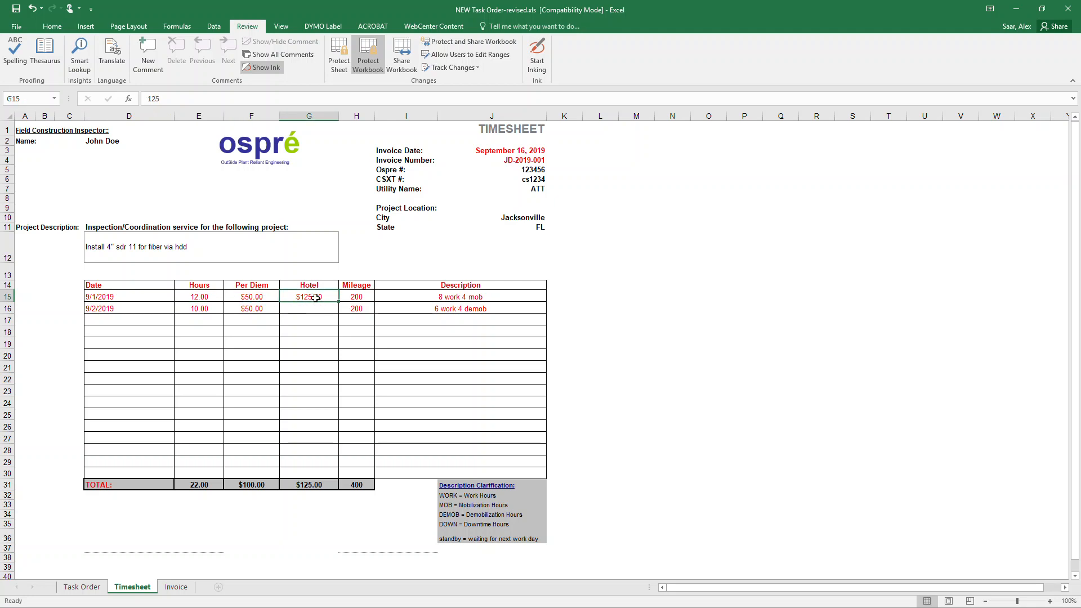
left_click(364, 299)
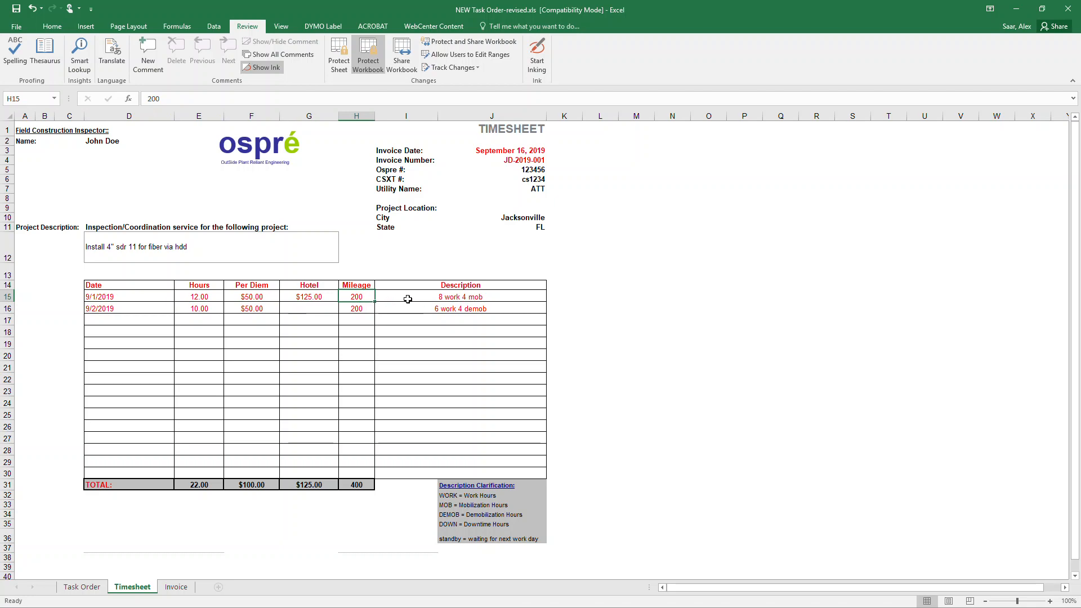
left_click(430, 296)
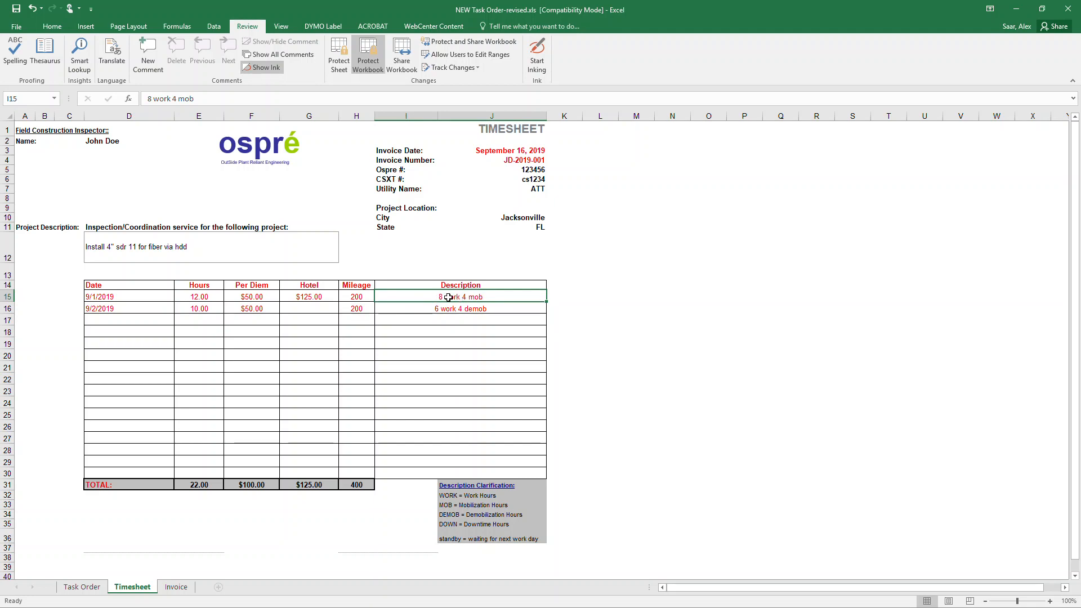
left_click(201, 296)
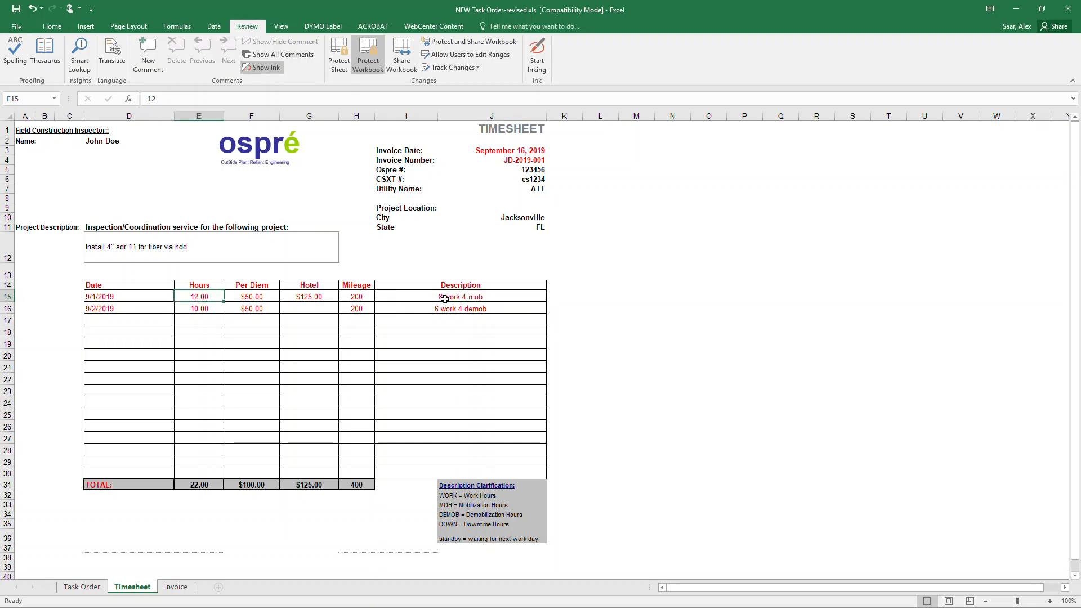
left_click(196, 307)
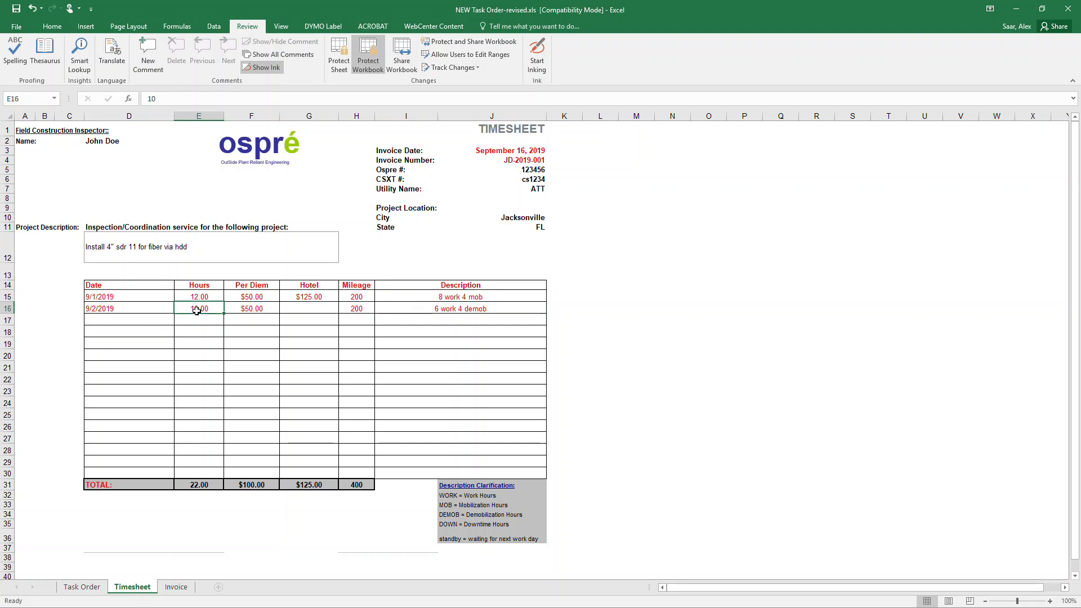
left_click(429, 308)
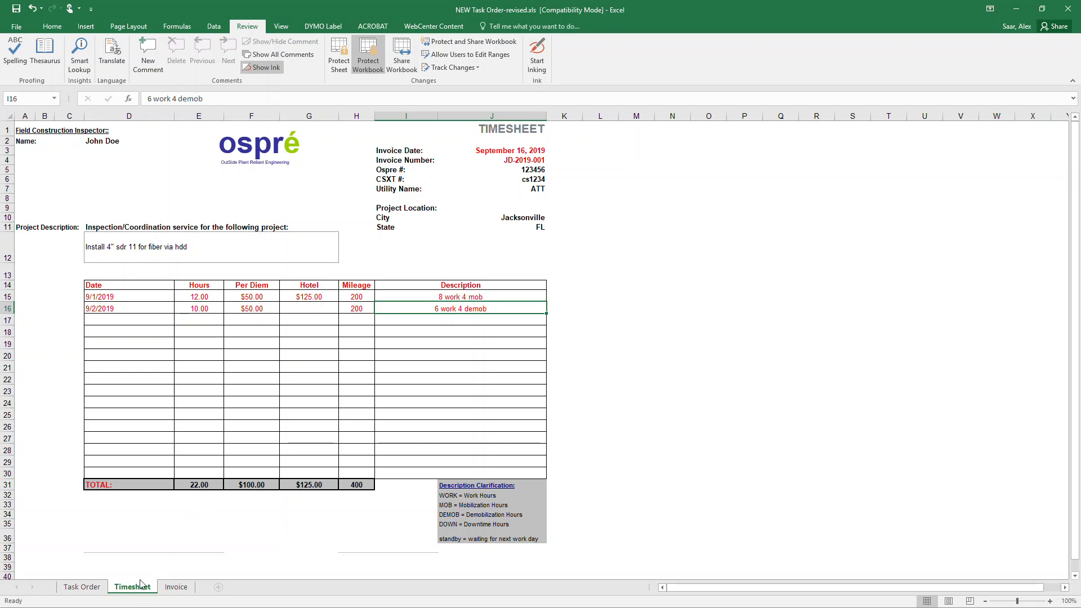
On the Invoice sheet, move the x mark from the Progress box to the Final box.
left_click(178, 589)
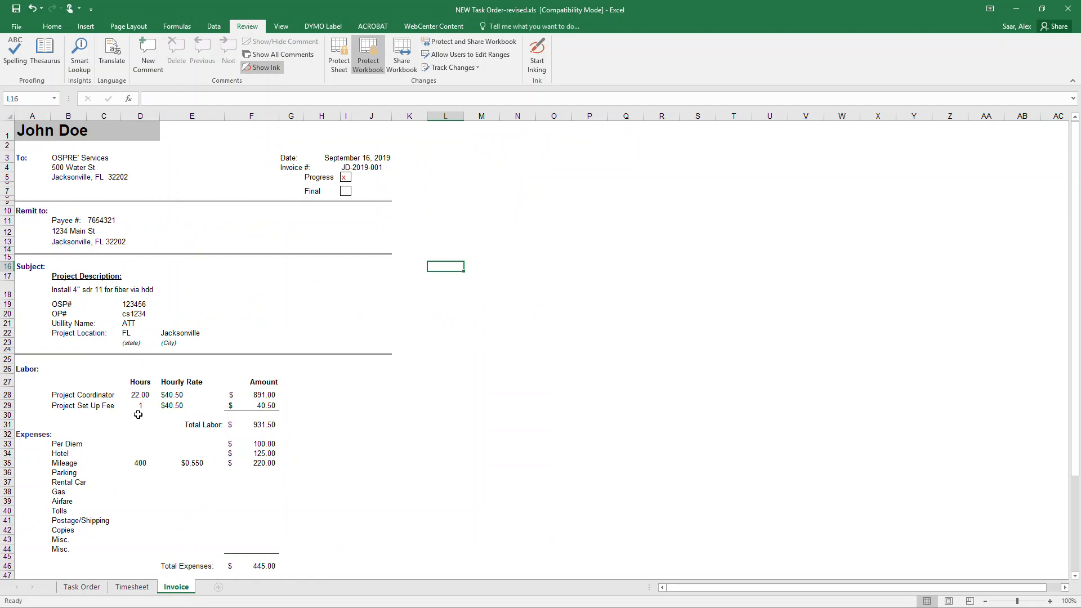
left_click(345, 176)
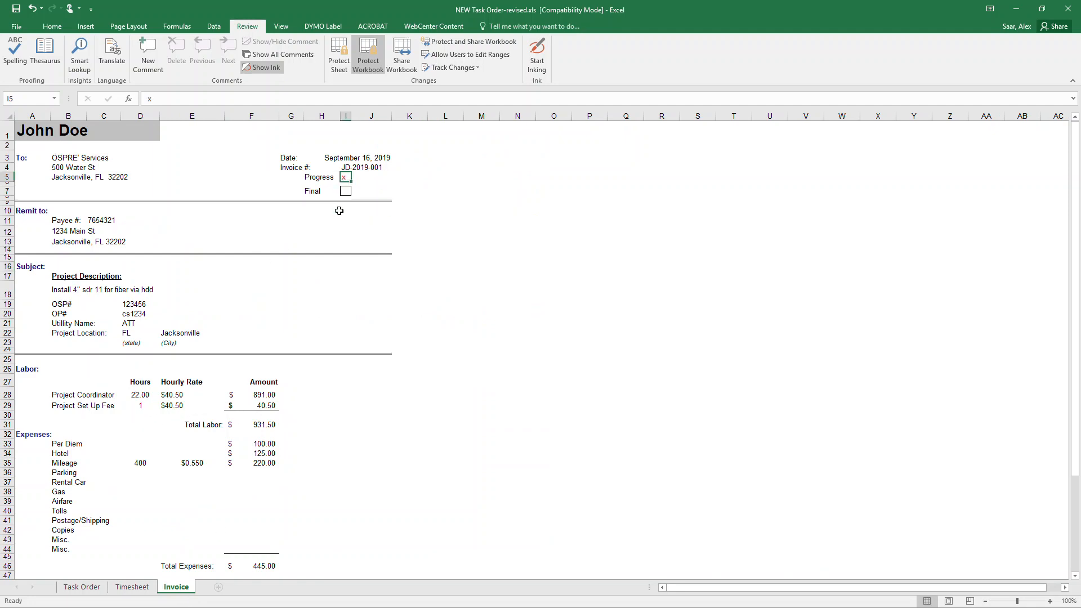
left_click(344, 192)
left_click(345, 178)
left_click(344, 183)
key("Down")
type("x")
left_click(322, 220)
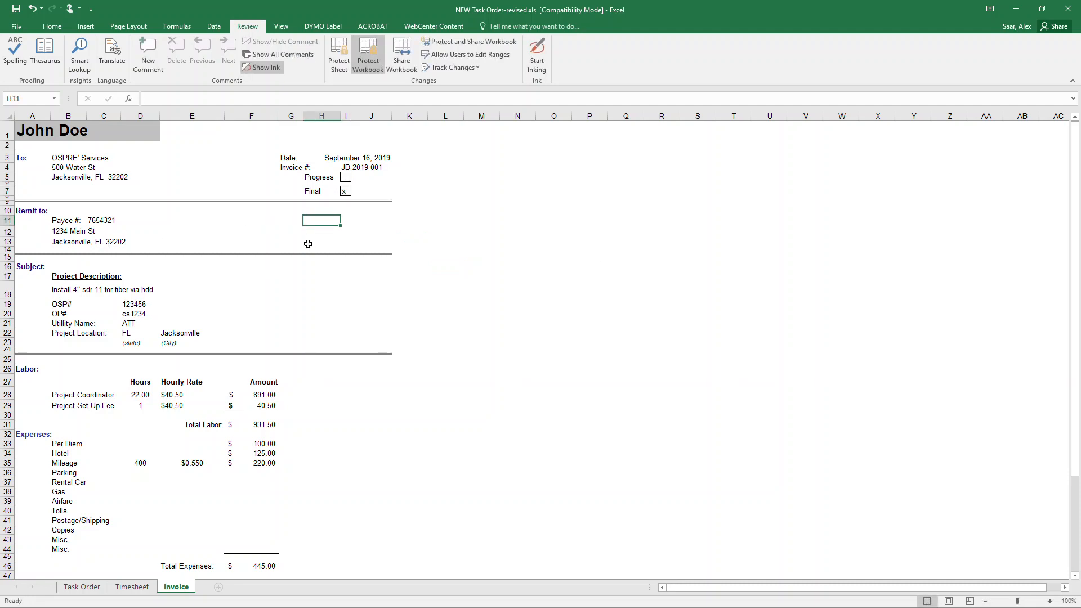
Clear the Final box and mark the invoice as Progress with an x.
left_click(345, 191)
key("Delete")
key("Up")
key("Up")
type("x")
left_click(288, 291)
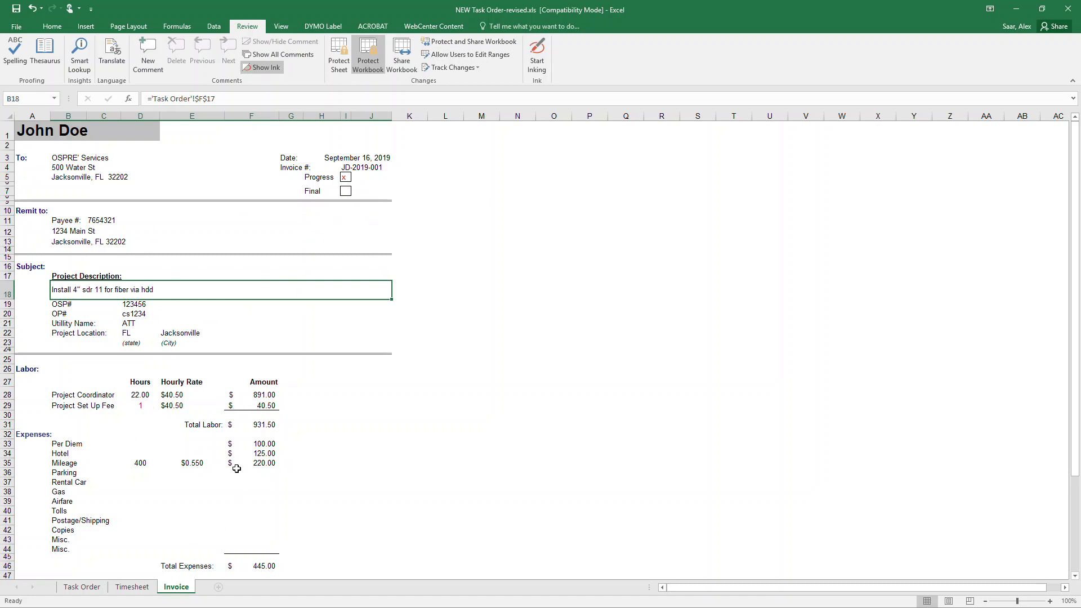
Clear the hours for the Project Set Up Fee and re-enter 1.
left_click(139, 408)
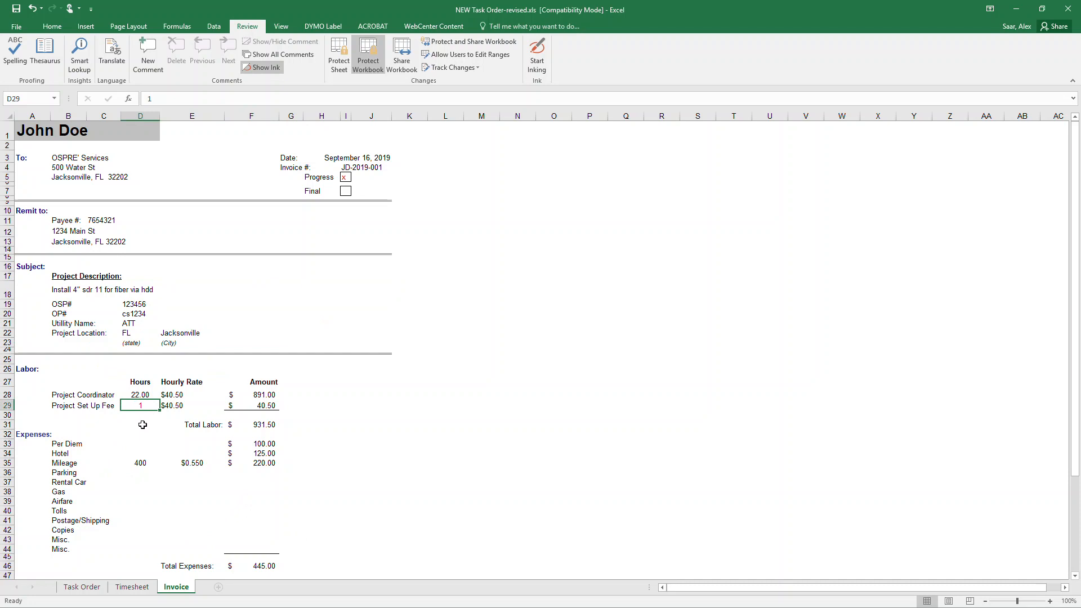
key("Delete")
key("Down")
key("Down")
key("Up")
key("Up")
type("1")
key("Return")
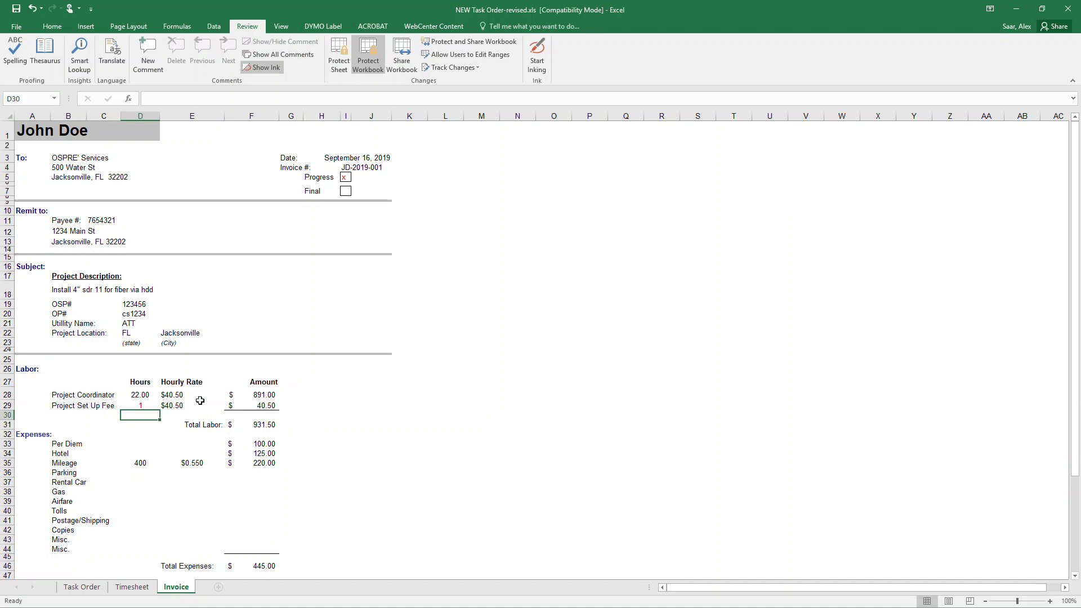
Set up printing with Microsoft Print to PDF as the printer and the entire workbook as the print range.
left_click(18, 27)
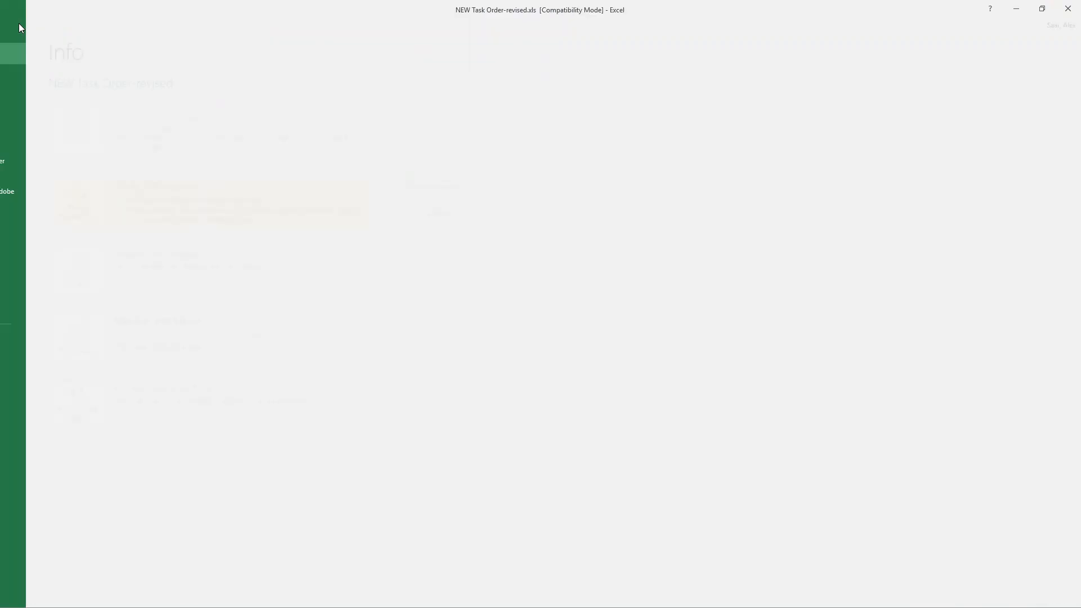
left_click(30, 222)
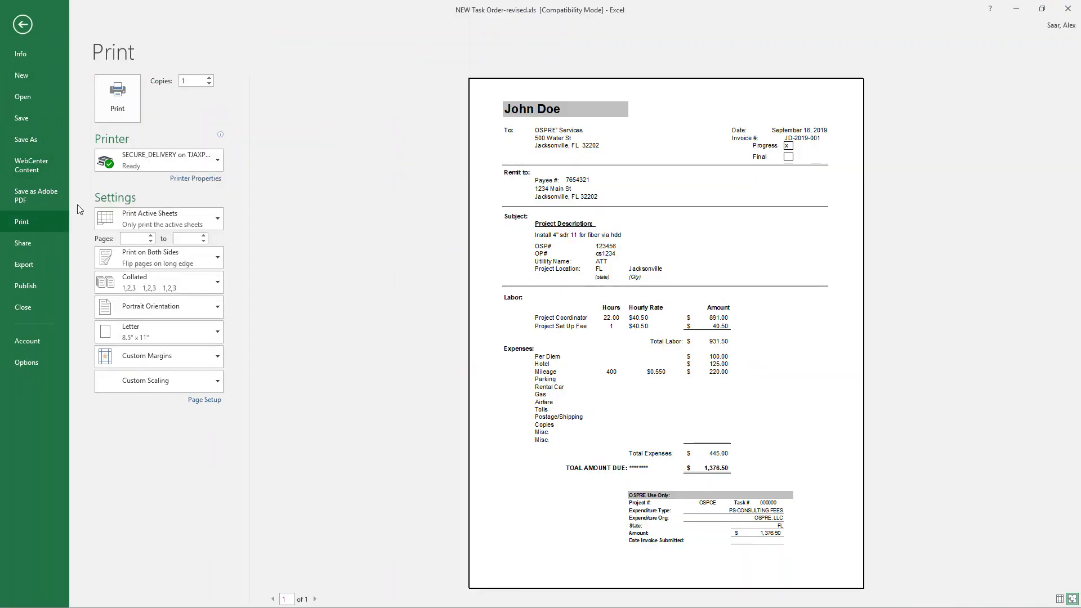
left_click(149, 161)
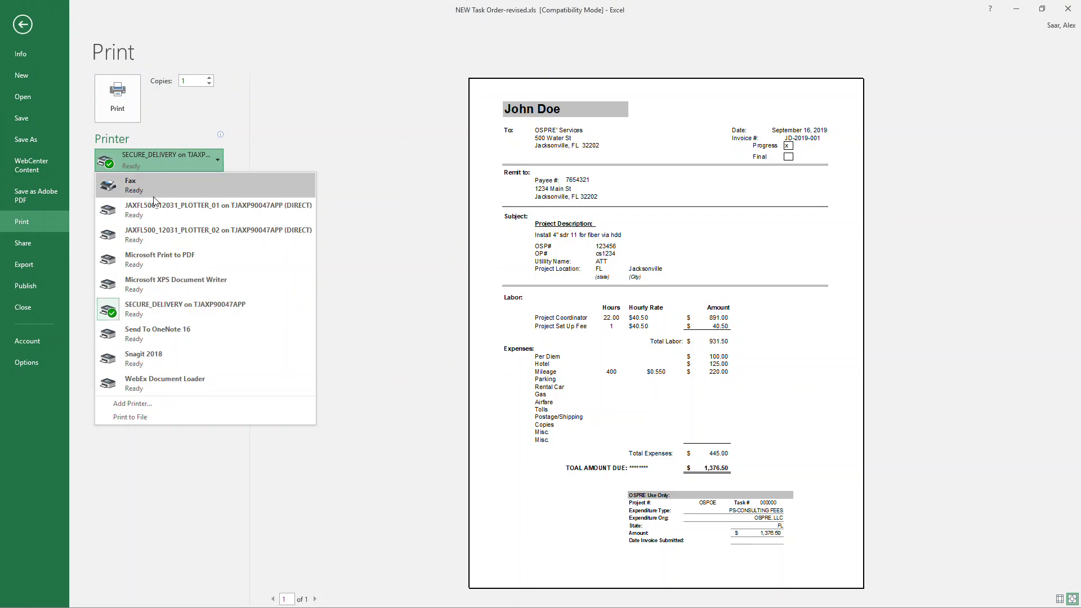
left_click(186, 260)
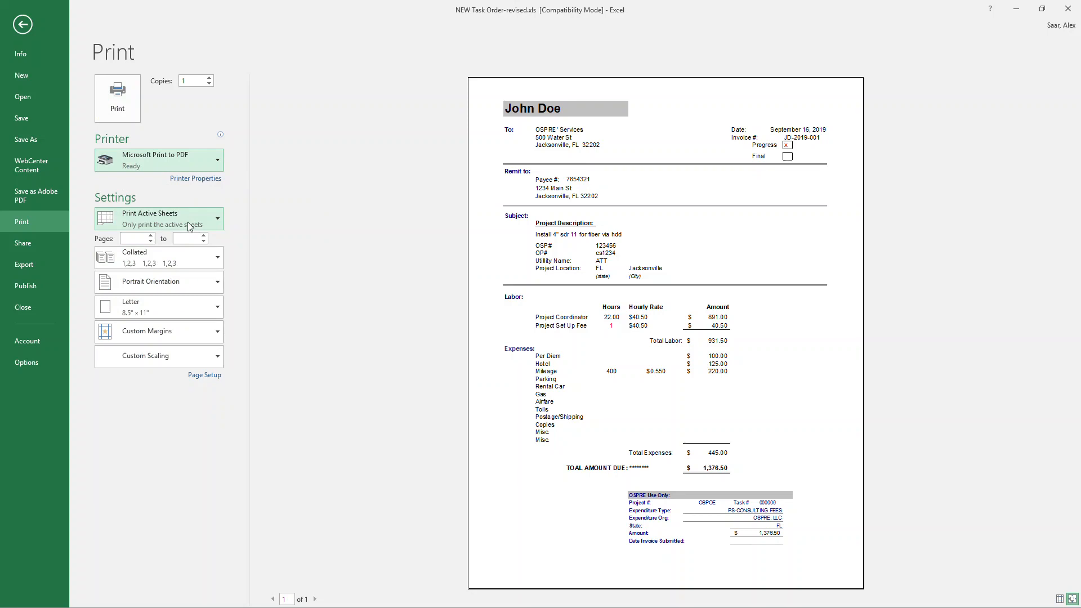
left_click(211, 222)
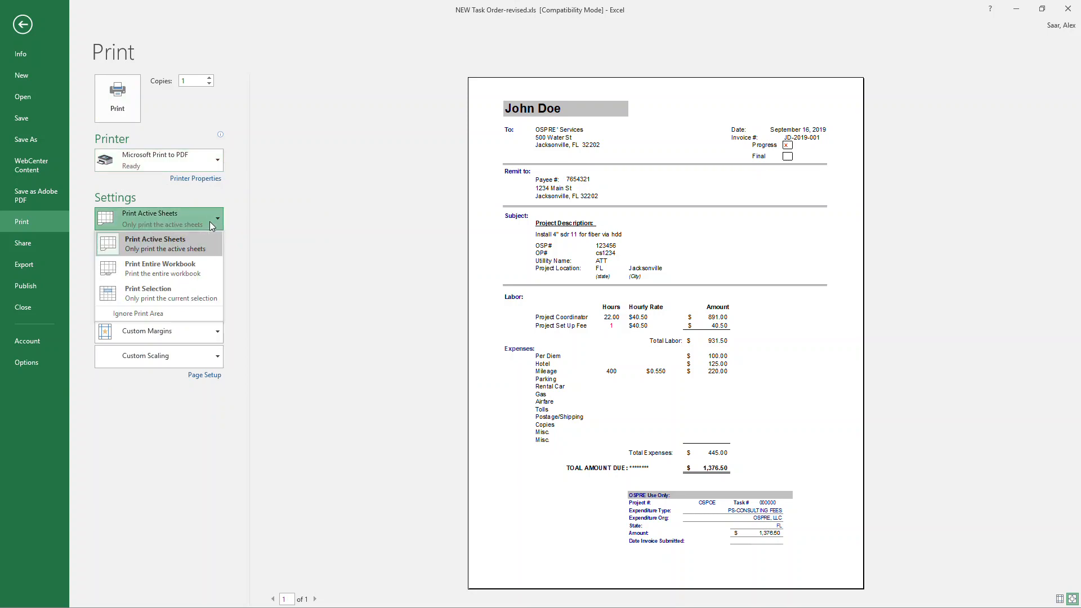
left_click(205, 273)
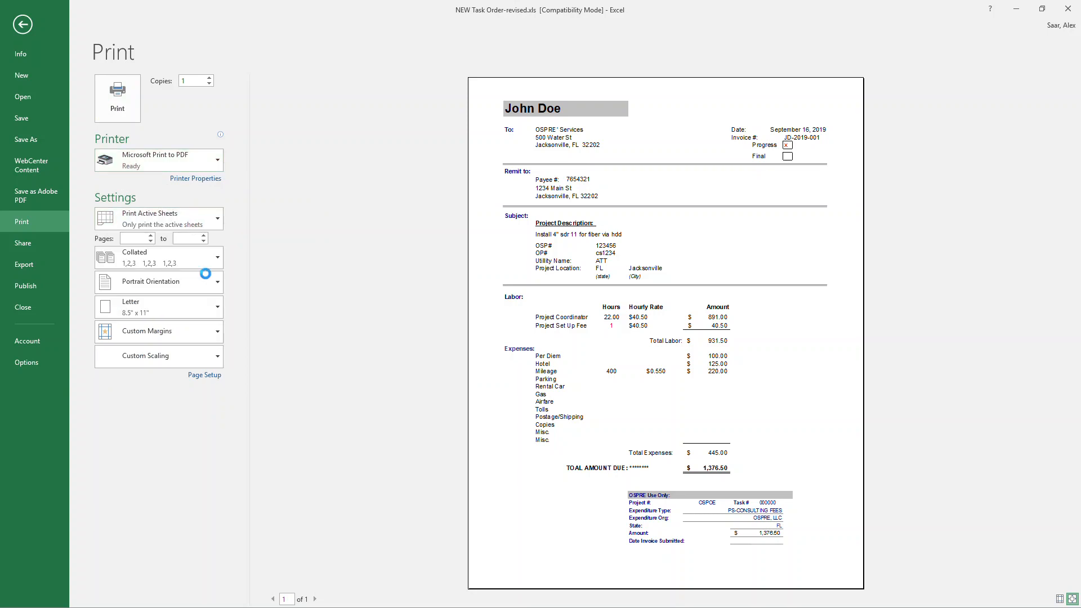
Print the workbook and save the PDF output on the Desktop as JD-2019-001.
left_click(119, 107)
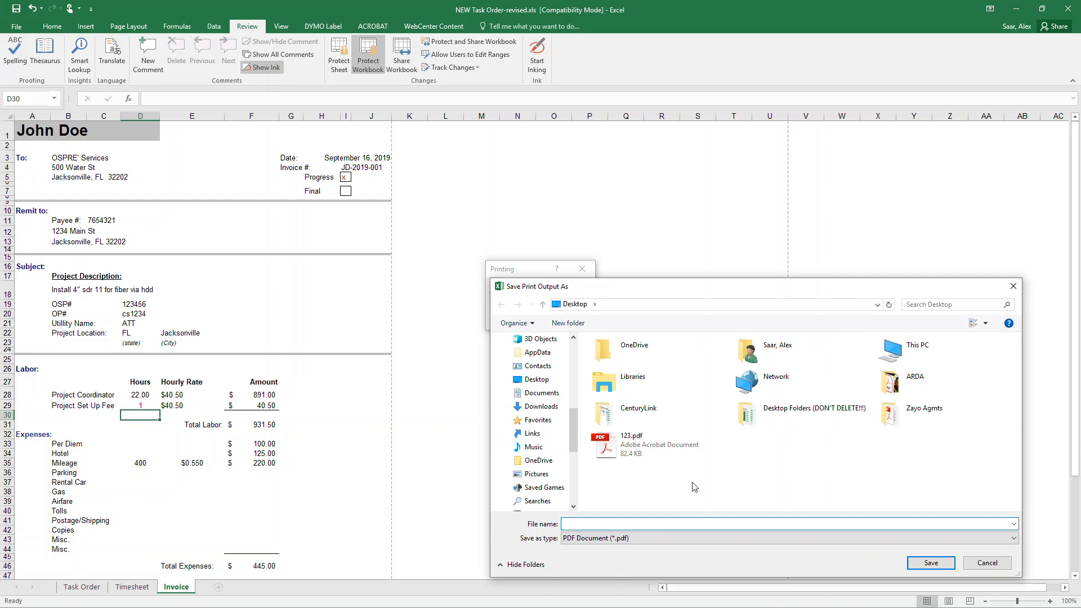
type("2019-")
type("001")
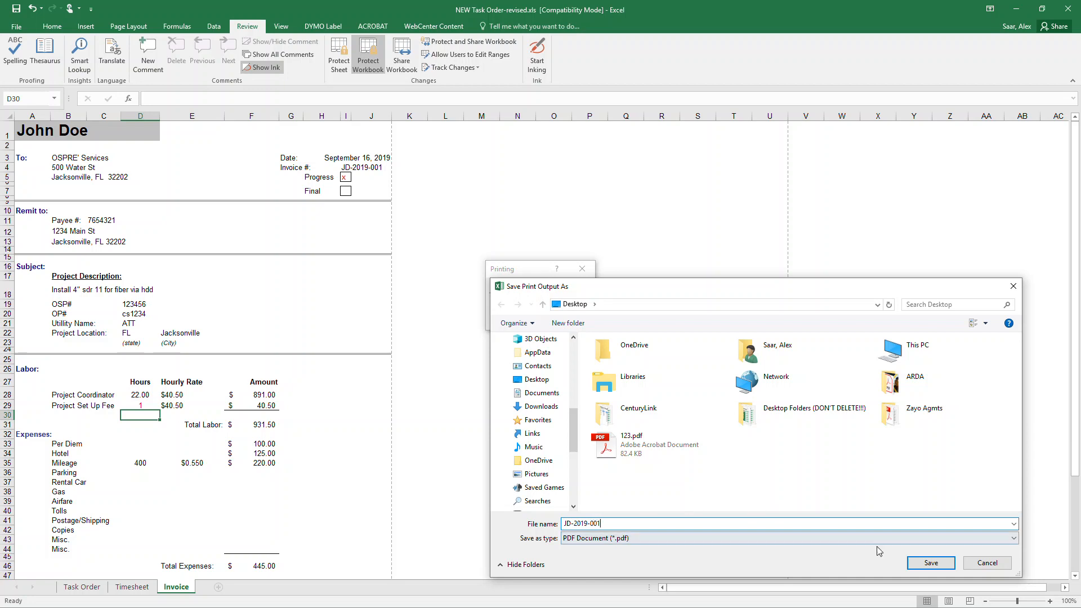
left_click(918, 563)
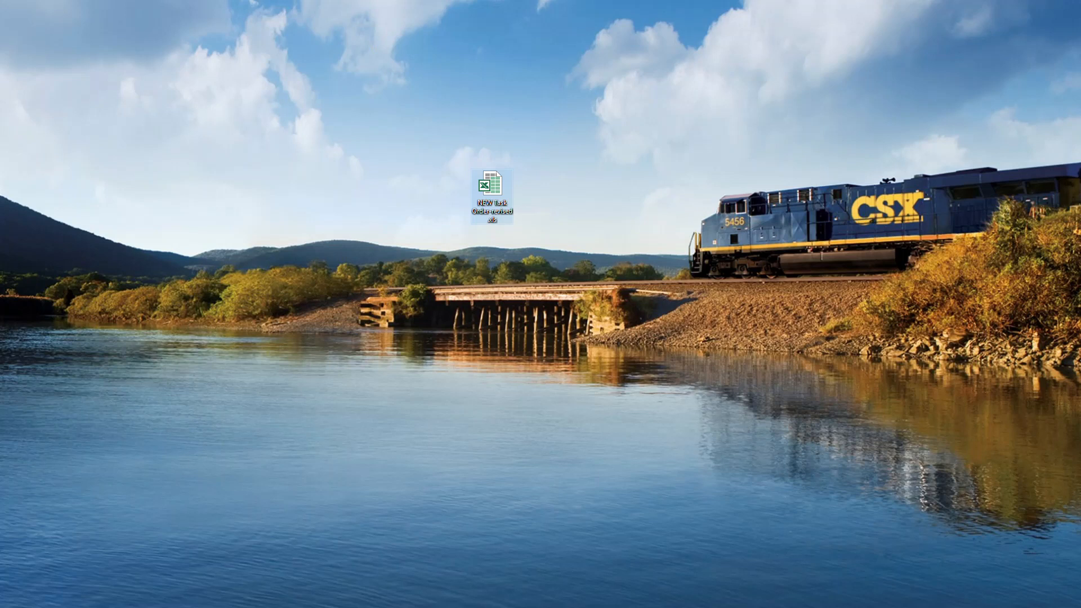
Open JD-2019-001.pdf from the Desktop, set it to 100% zoom and show its page thumbnails.
left_click_drag(0, 338, 553, 275)
key("F5")
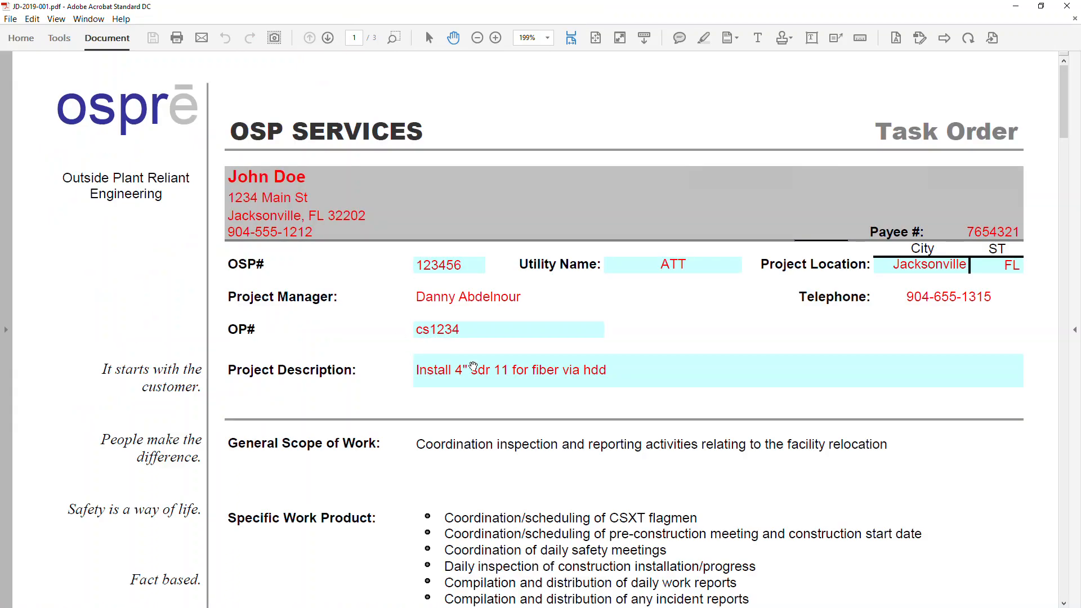
key("ctrl+1")
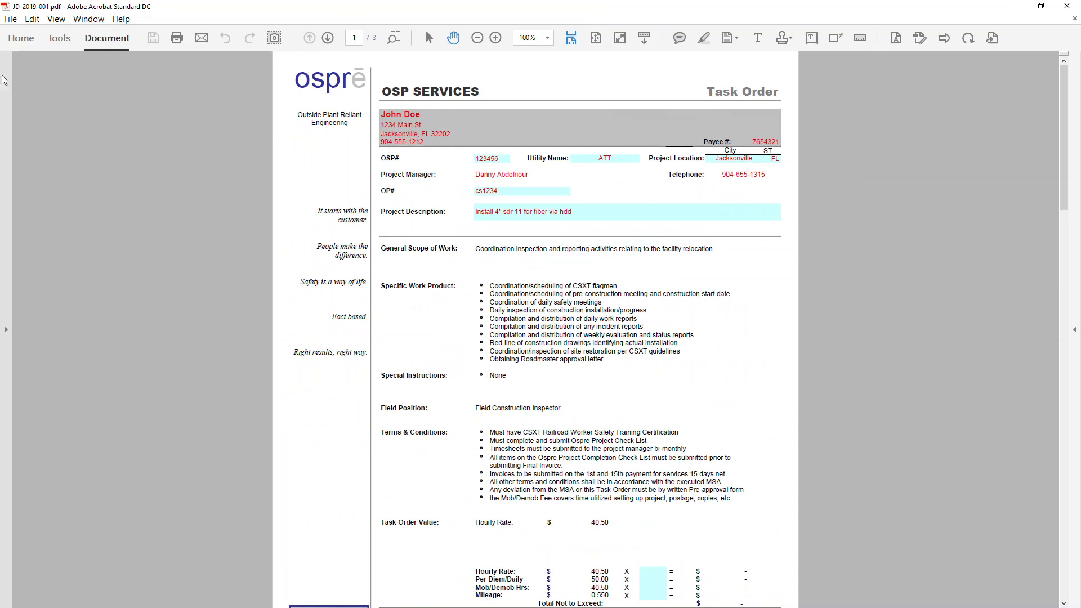
left_click(12, 67)
left_click(90, 141)
left_click(12, 68)
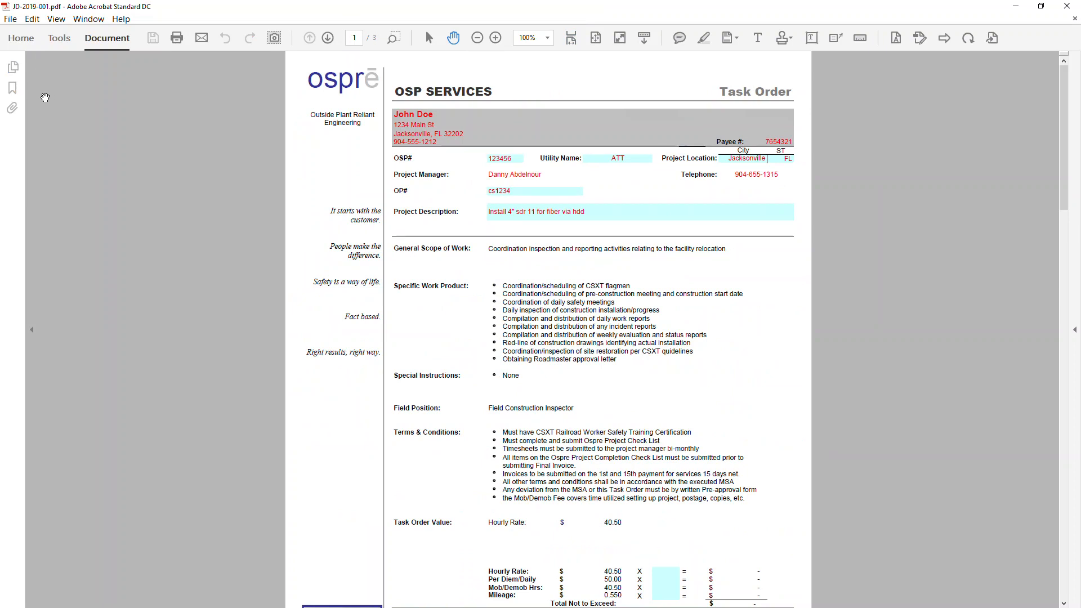
left_click(12, 68)
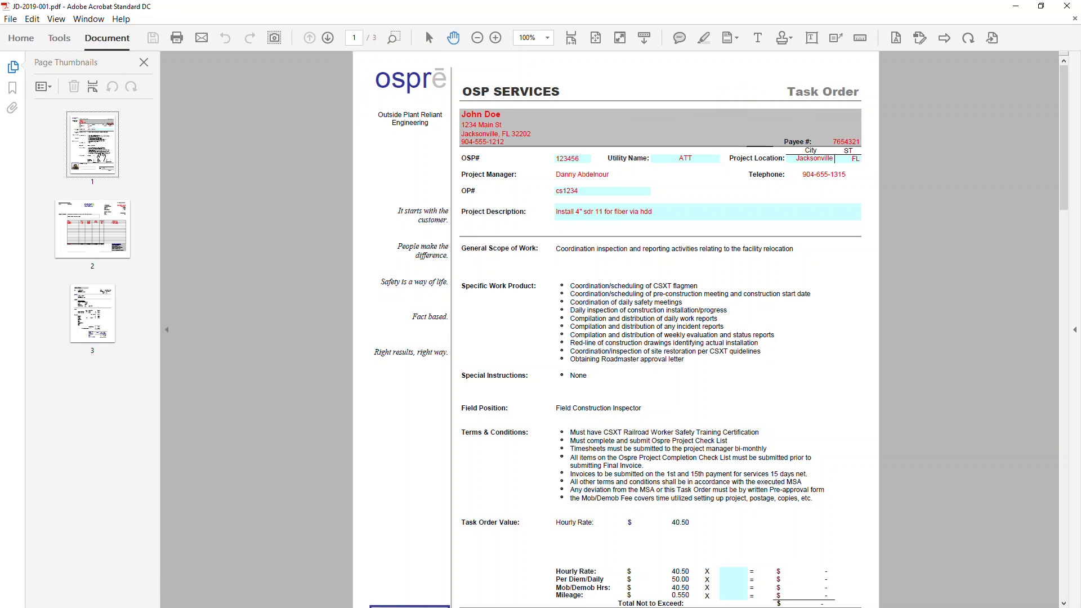
Delete the Task Order page from JD-2019-001.pdf.
right_click(102, 157)
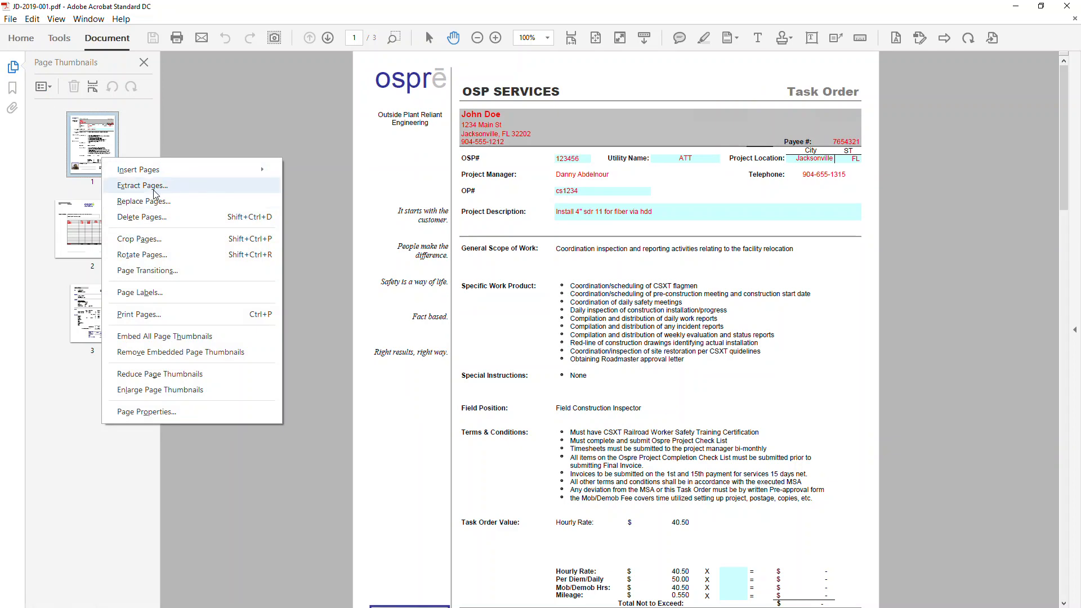
left_click(158, 217)
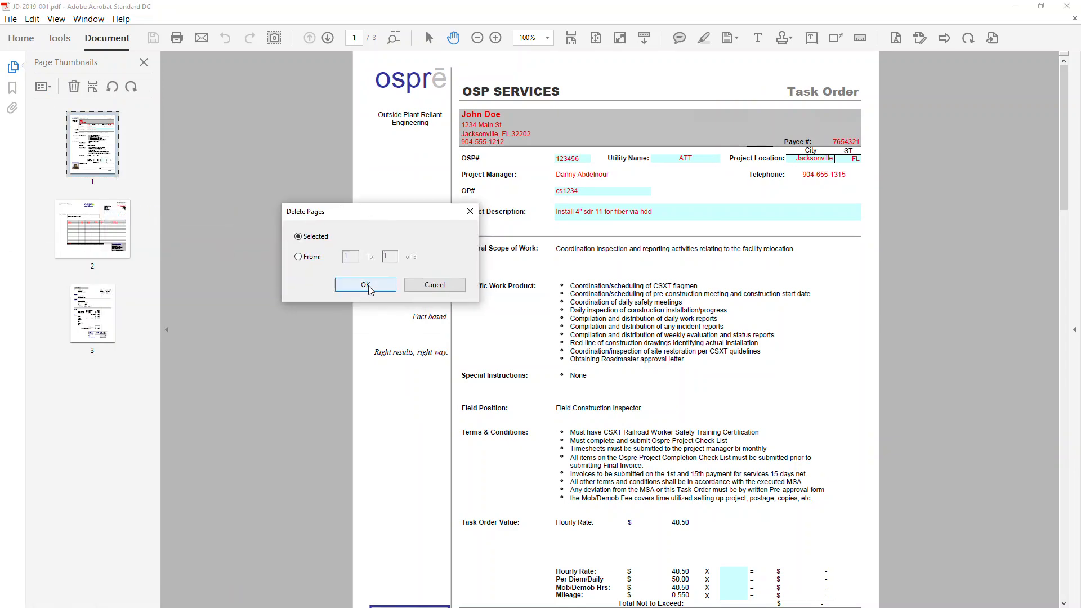
left_click(366, 285)
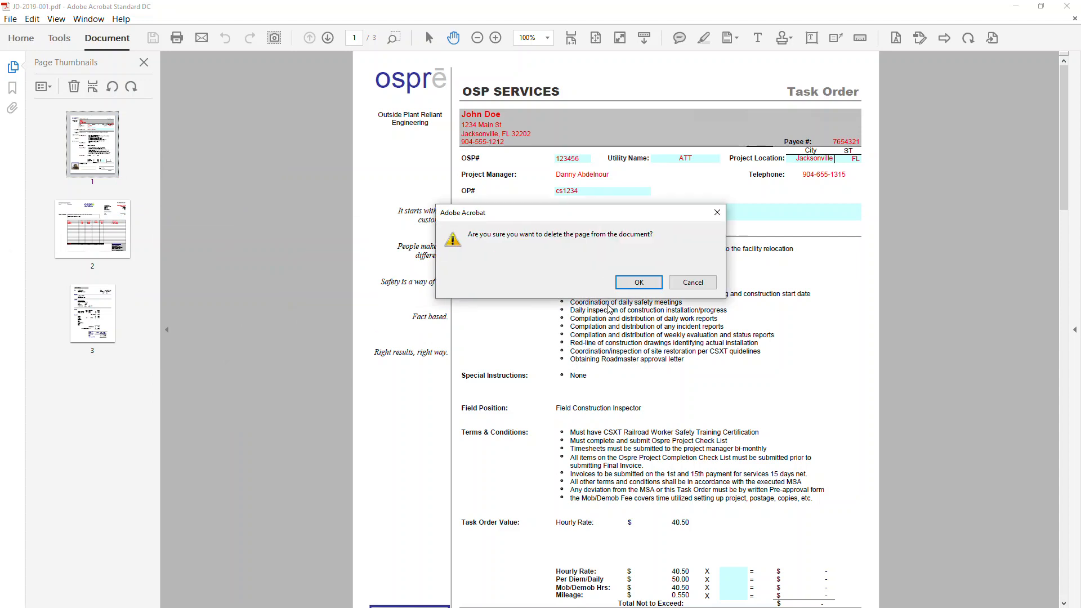
left_click(639, 283)
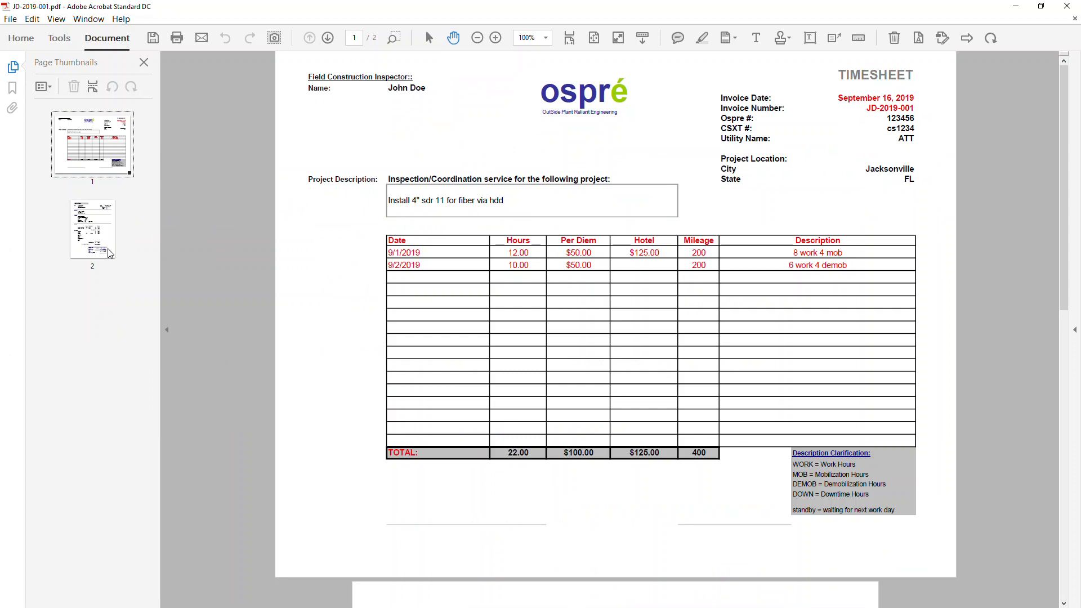
Reorder the pages of JD-2019-001.pdf so the invoice comes before the timesheet.
left_click_drag(100, 249, 99, 122)
left_click(100, 213)
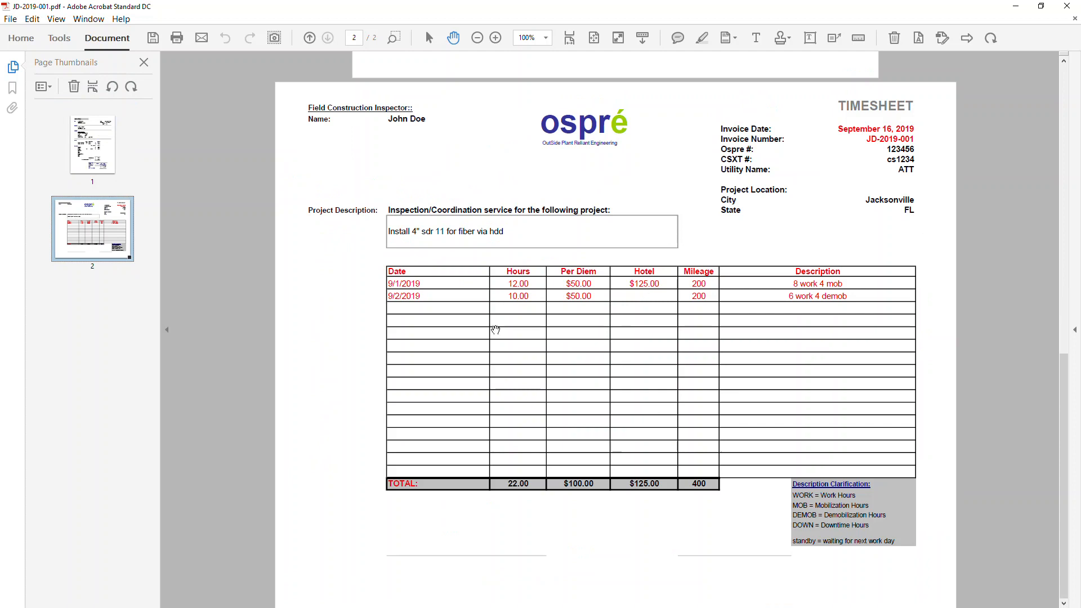
left_click(92, 153)
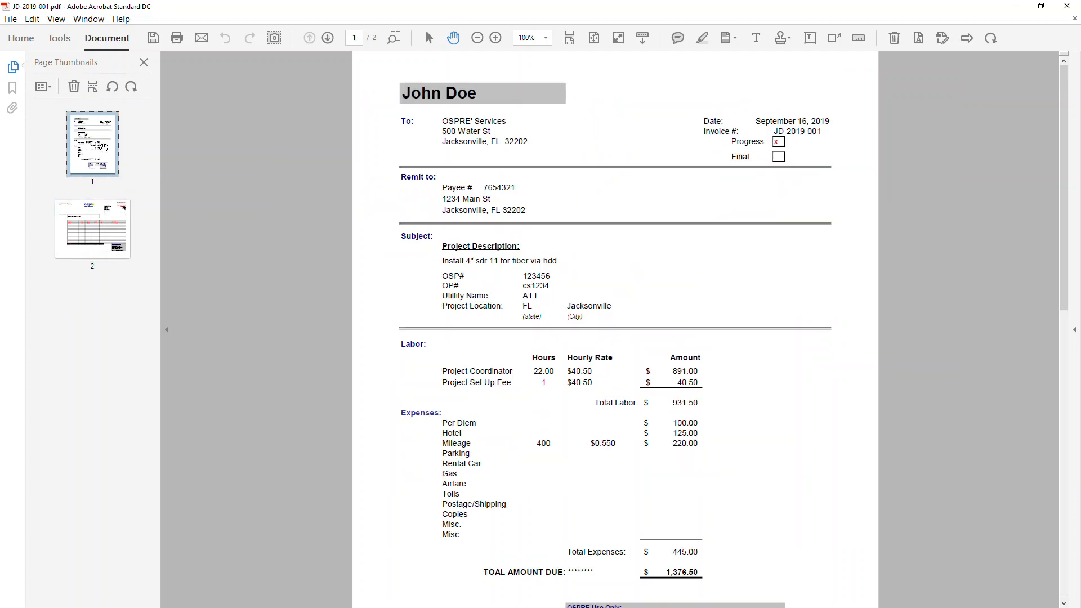
scroll(99, 161, "down", 2)
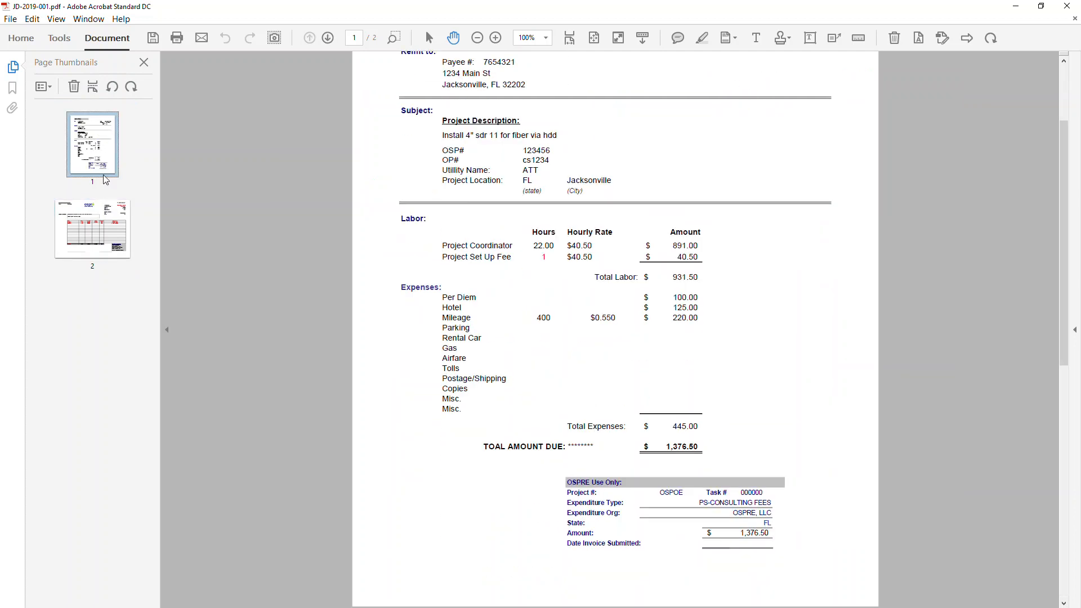
left_click_drag(113, 224, 115, 115)
left_click_drag(116, 165, 116, 291)
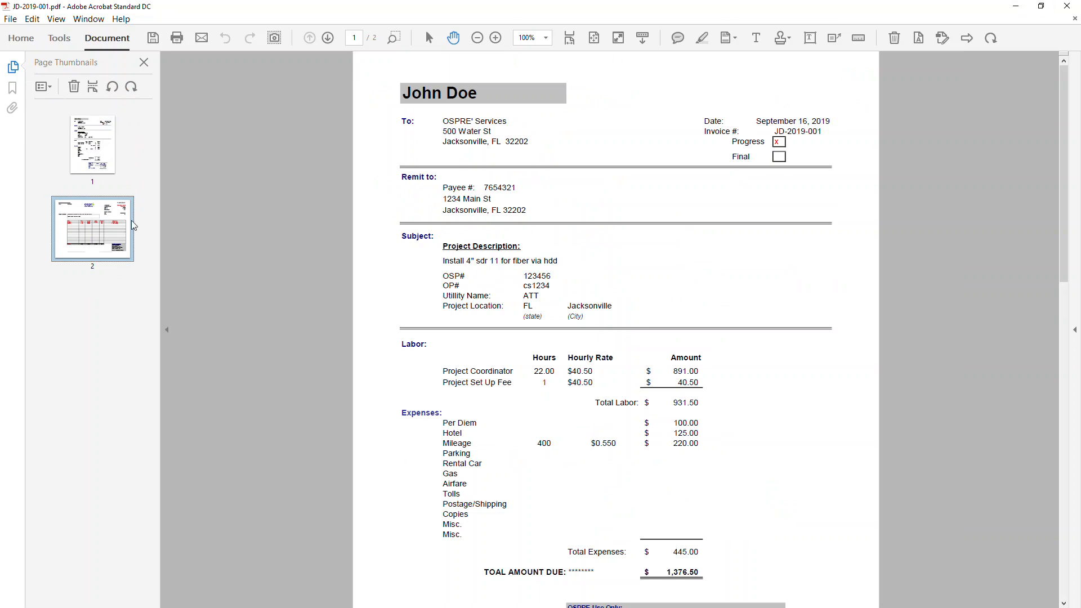
Place 123.pdf beside JD-2019-001.pdf and add its page after the timesheet as page 3.
left_click(79, 343)
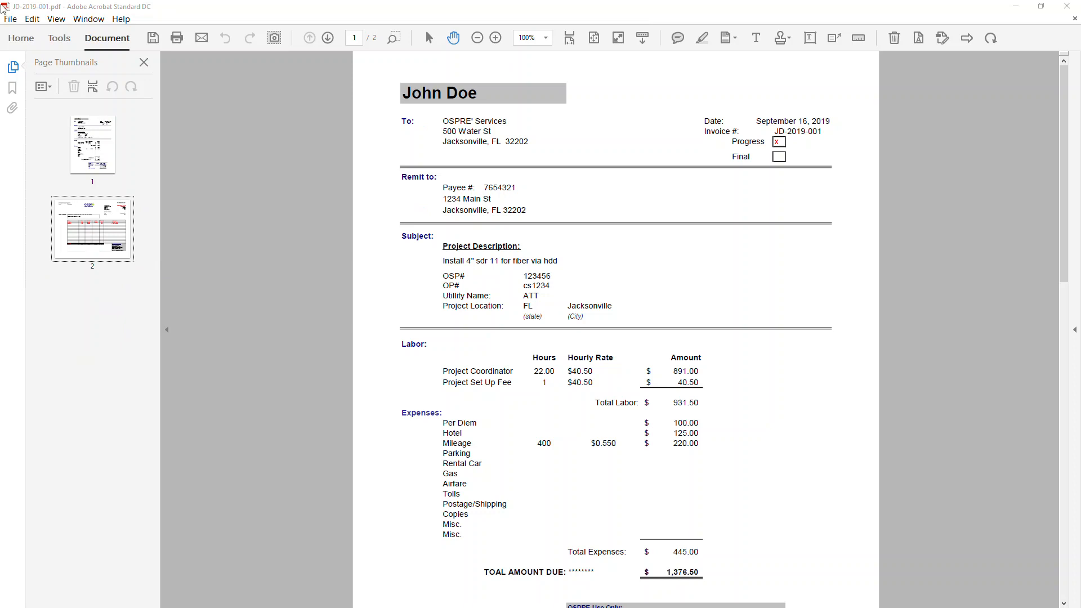
left_click_drag(241, 10, 844, 65)
left_click_drag(3, 107, 428, 69)
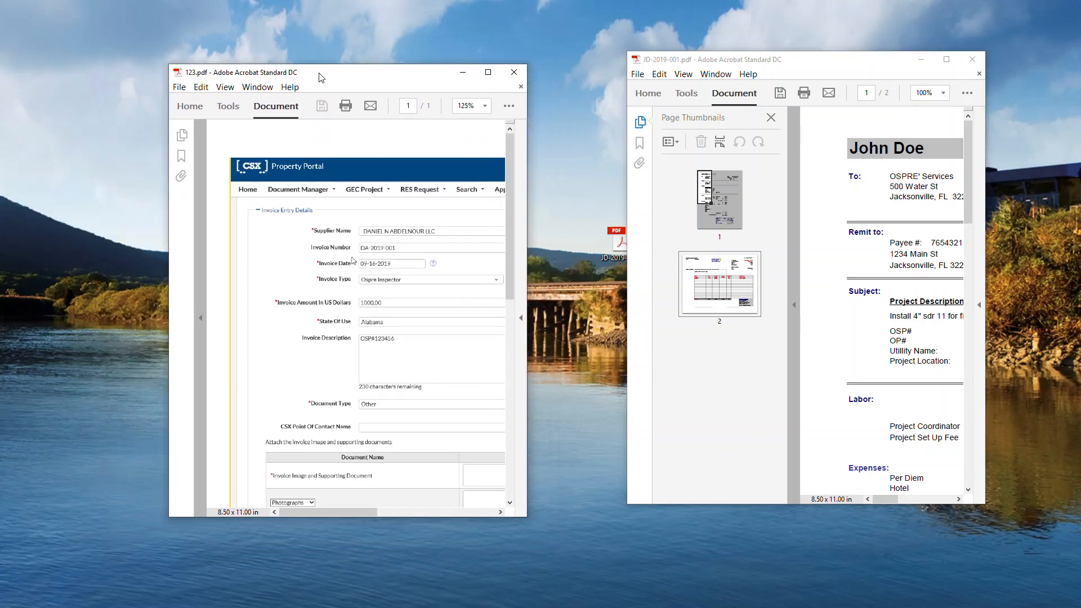
left_click(182, 134)
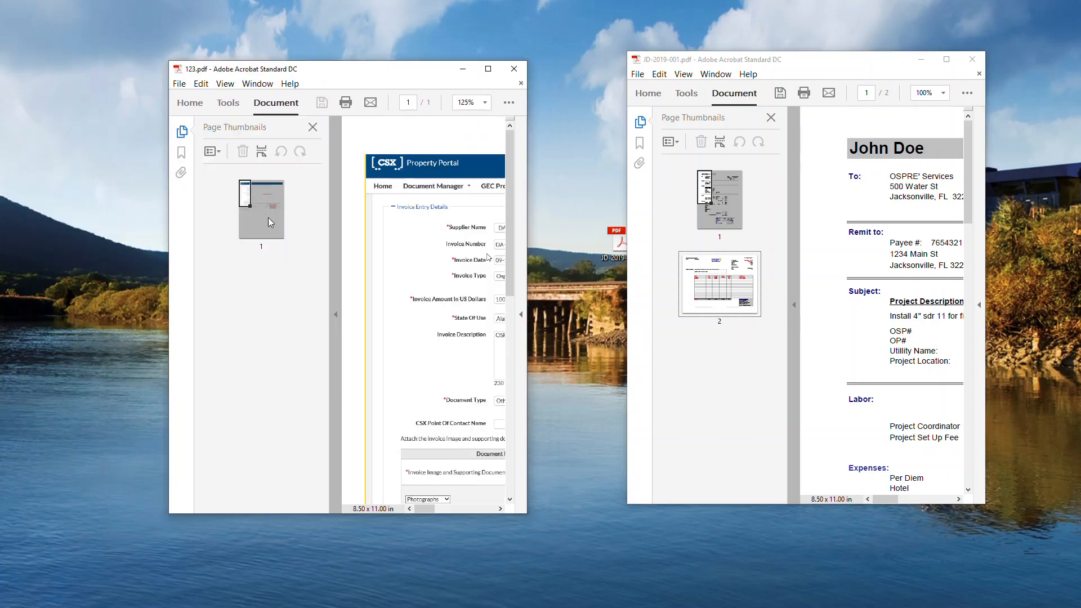
left_click_drag(276, 235, 750, 364)
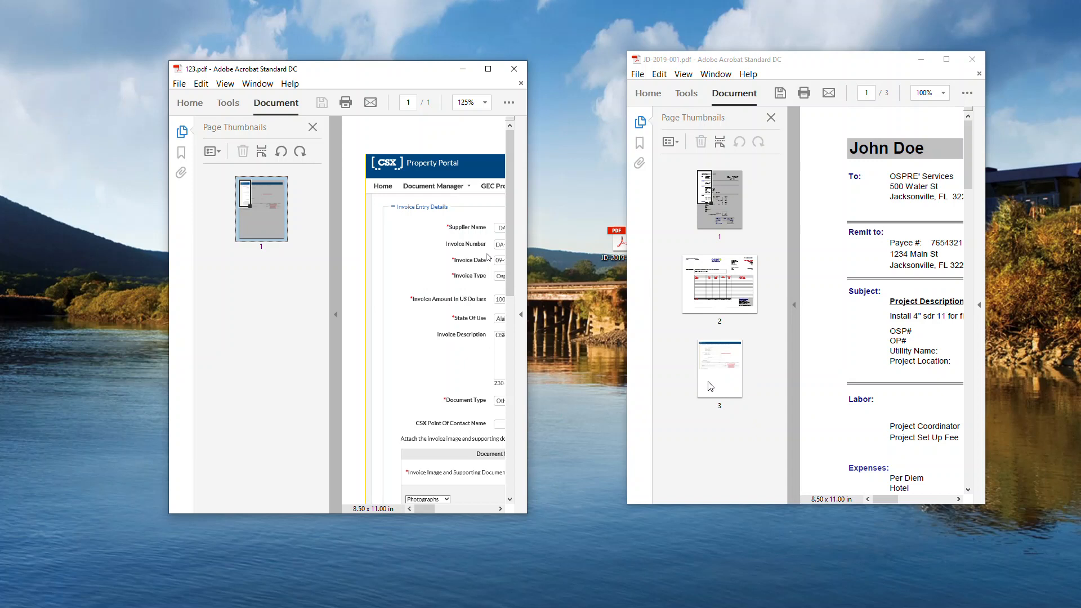
Close 123.pdf, and save and close the combined JD-2019-001.pdf.
left_click(514, 70)
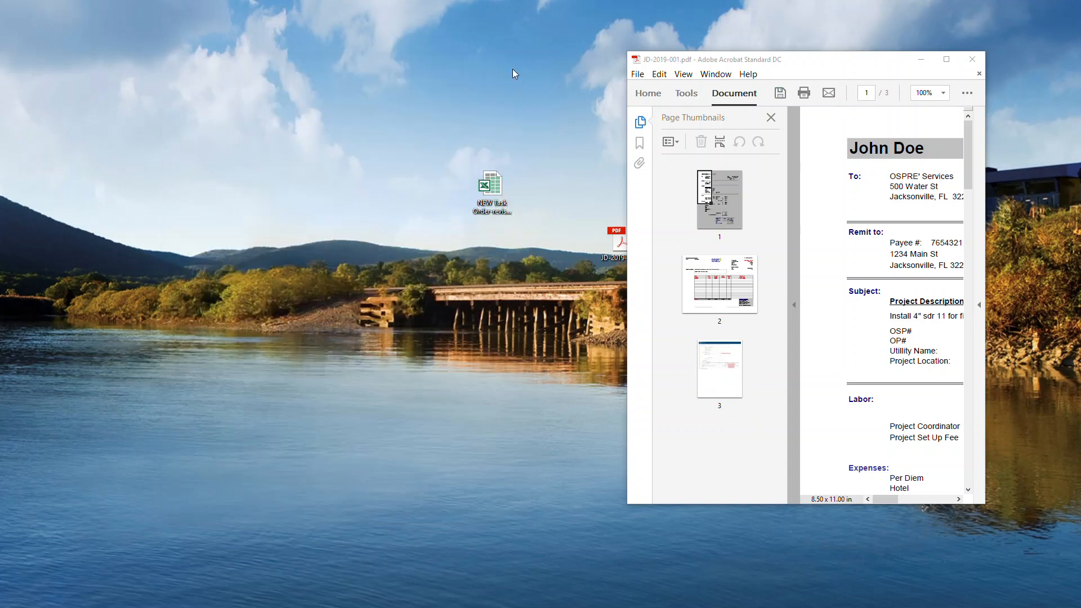
double_click(828, 59)
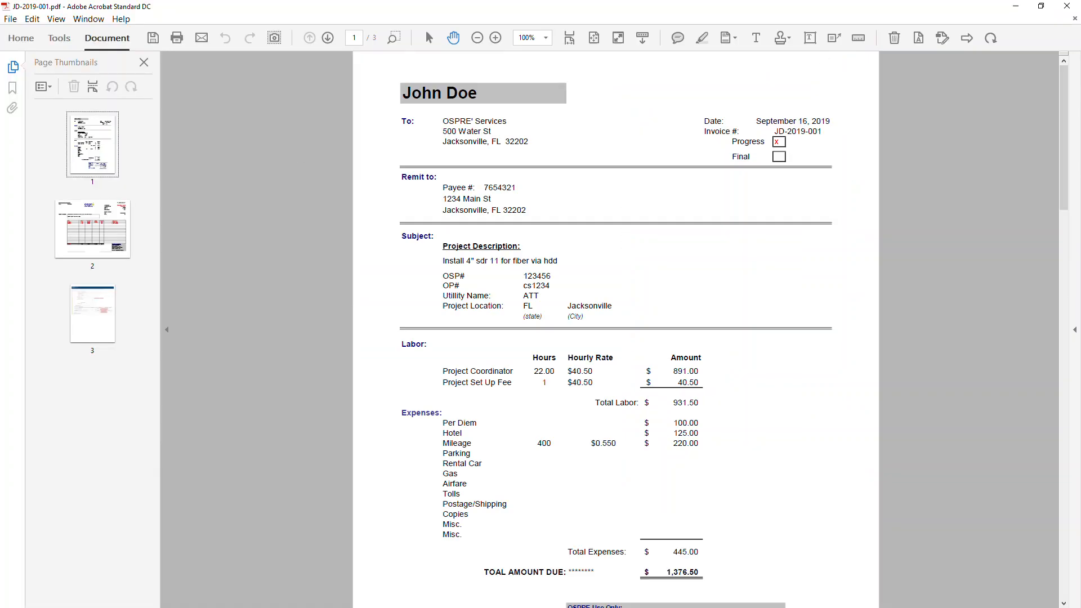
left_click(101, 237)
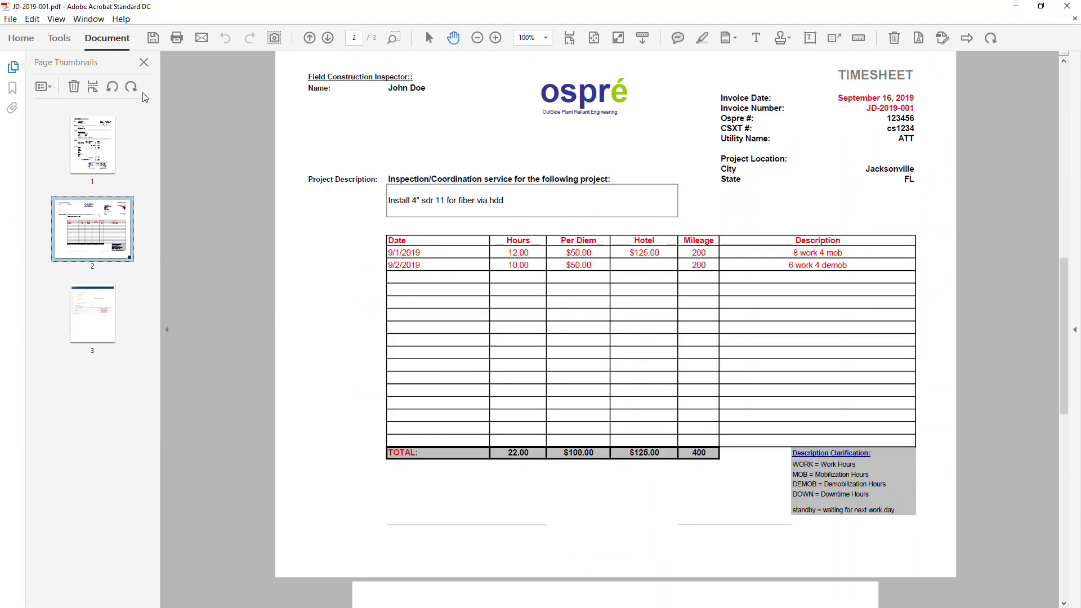
left_click(151, 42)
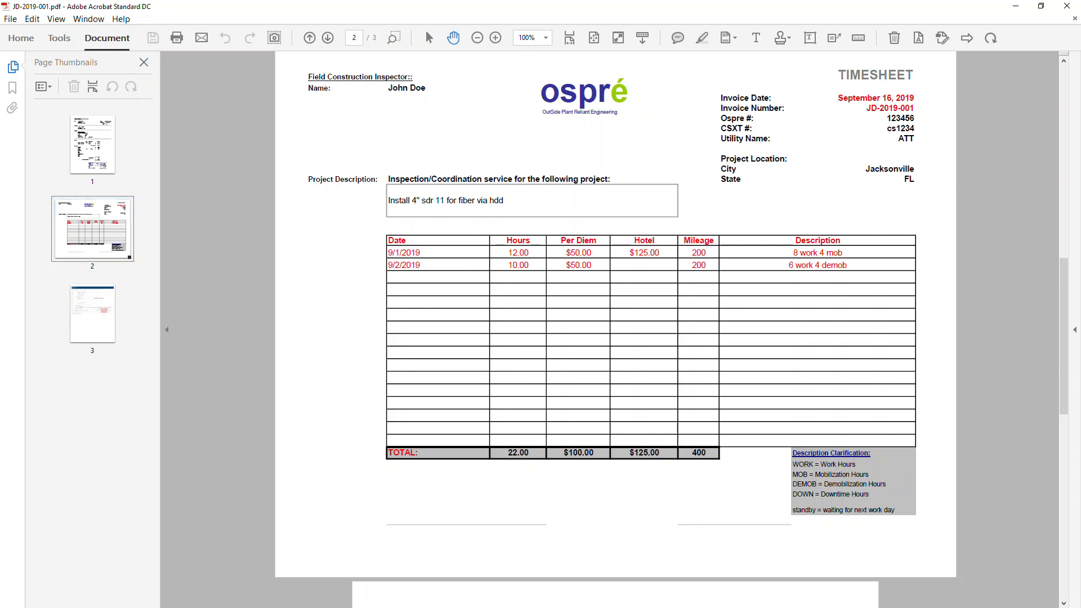
left_click(1068, 6)
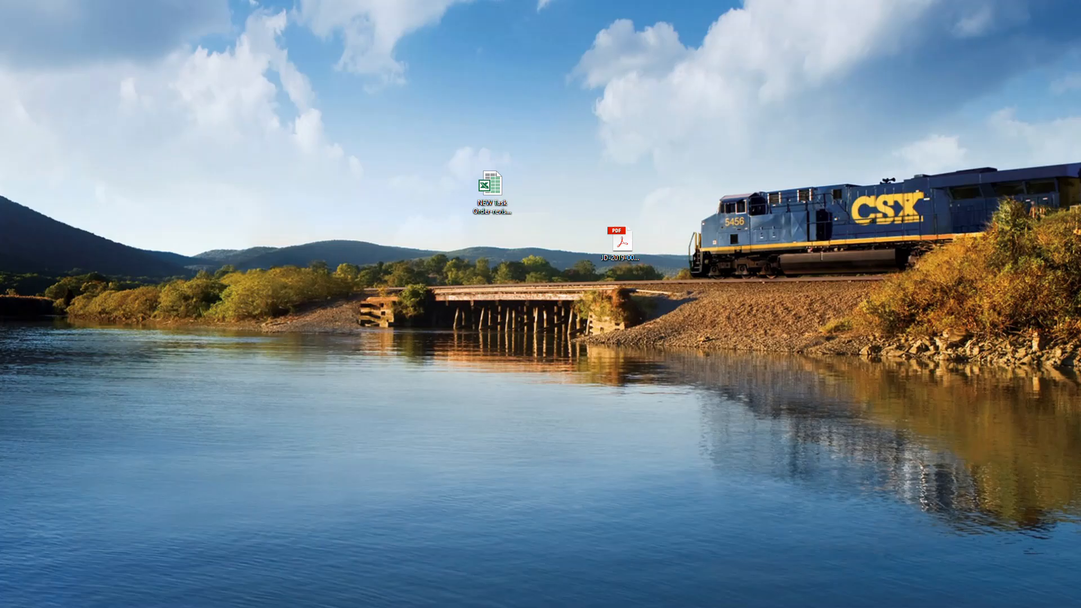
Switch to the CSX Property Portal's Invoice Entry form and examine the Supplier Name suggestions for the supplier's short first name.
key("alt+Tab")
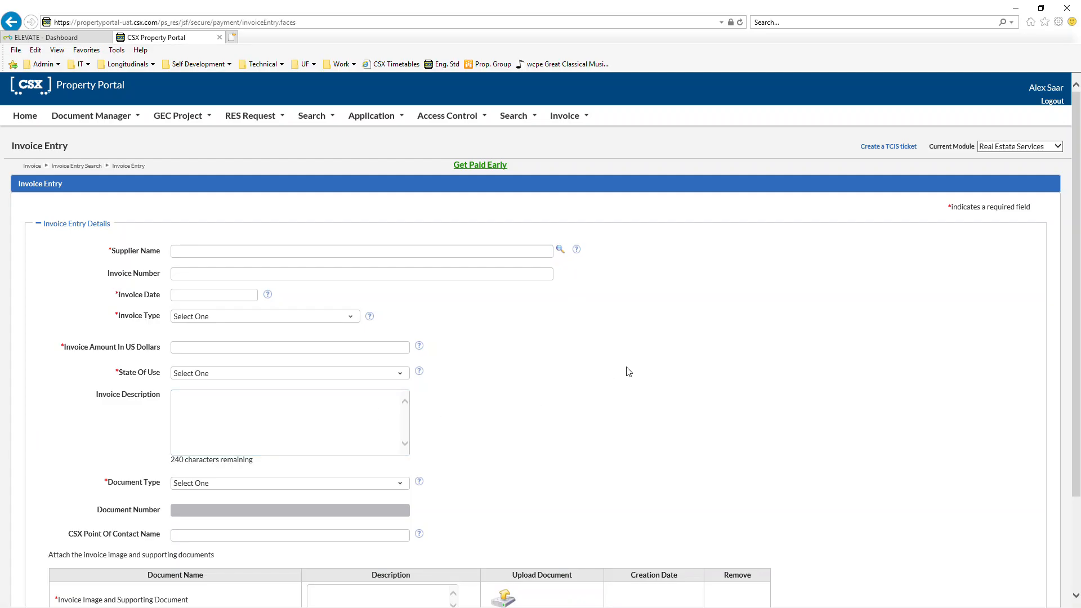
left_click(183, 252)
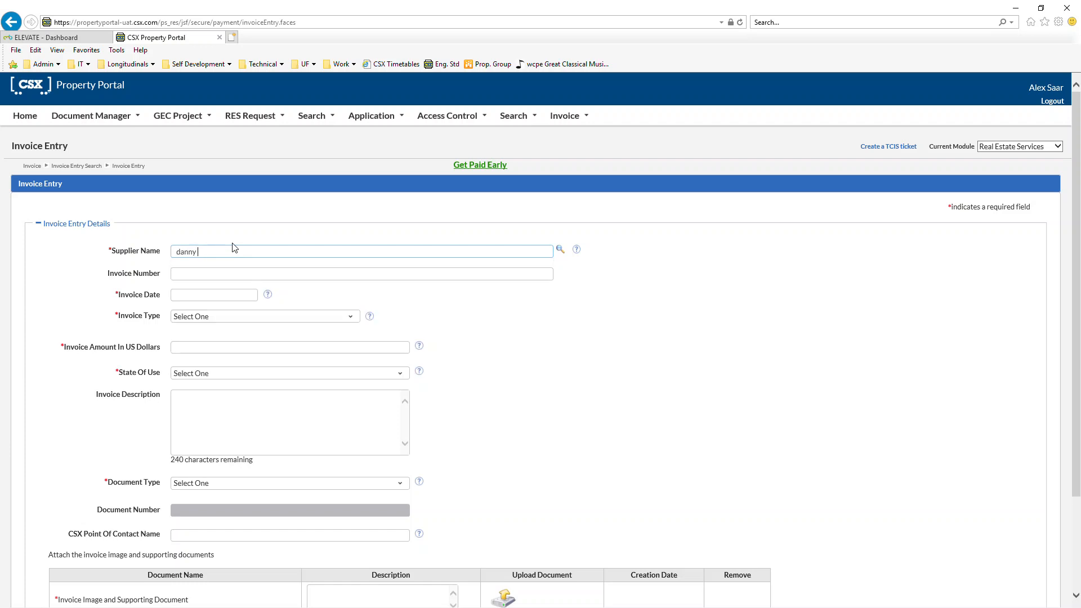
key("BackSpace")
key("BackSpace")
key("BackSpace")
type("y")
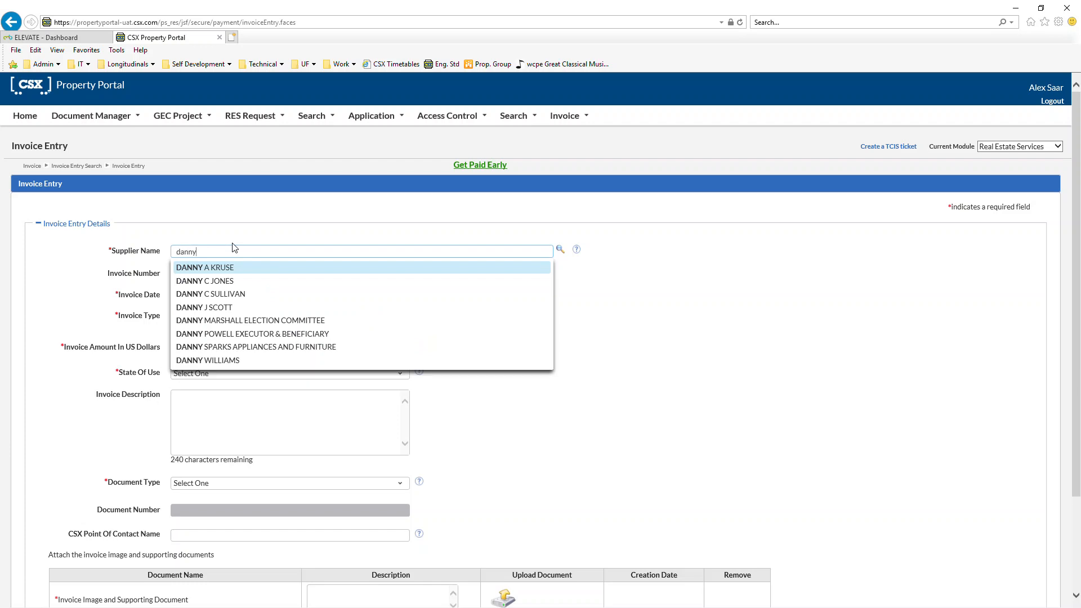
key("Down")
key("Down")
key("Down")
key("Down")
key("Down")
key("Down")
key("Down")
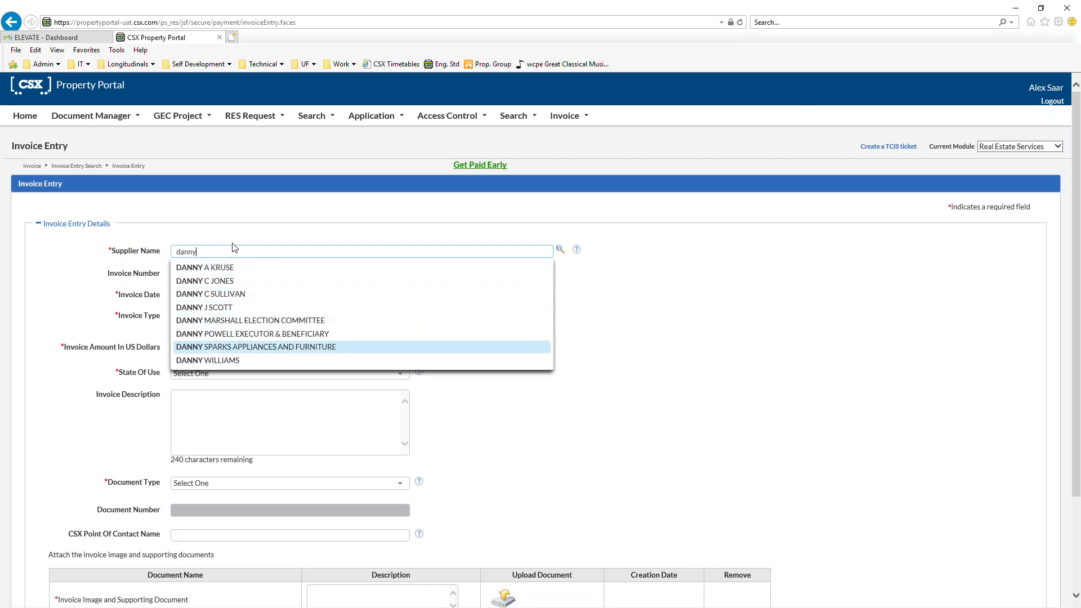
key("Up")
key("Up")
key("Up")
key("Up")
key("Up")
key("Up")
key("Up")
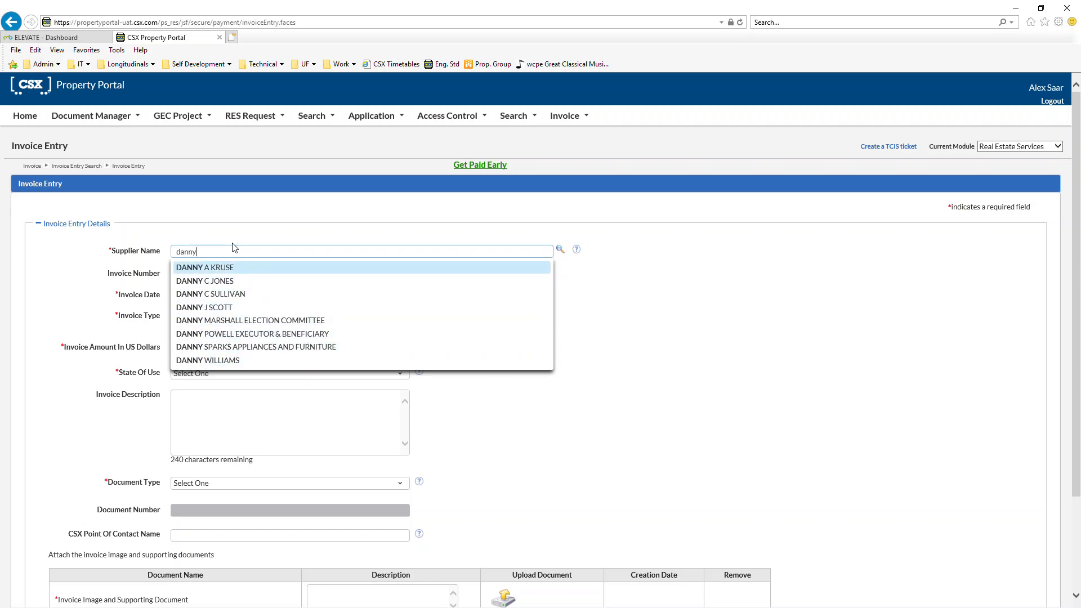
Select the supplier's LLC using the full first name and middle initial, and enter JD-2019-001 as the Invoice Number.
type("iel")
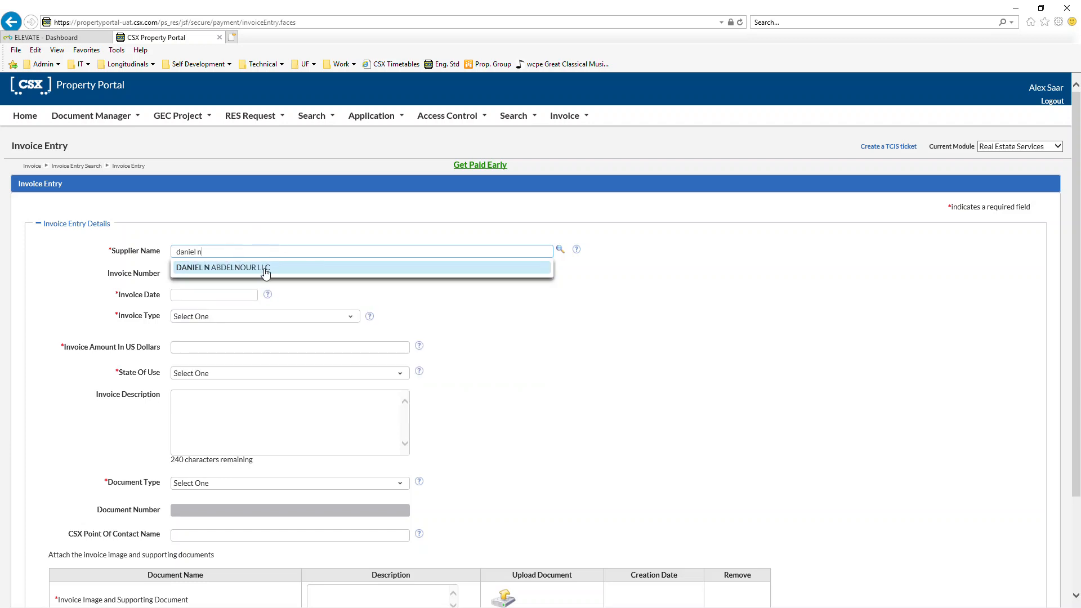
left_click(234, 269)
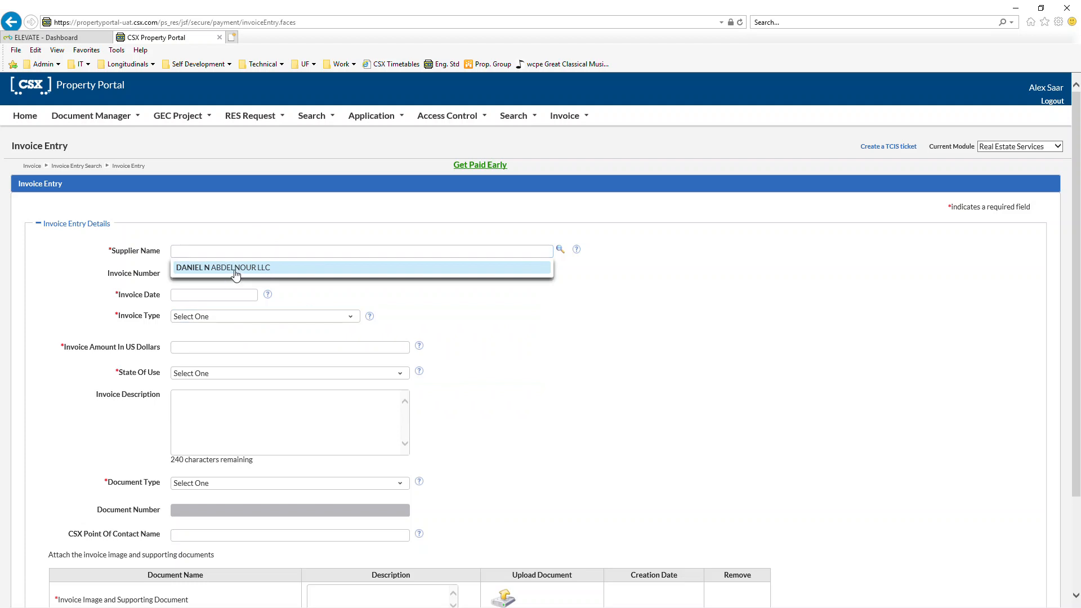
left_click(206, 275)
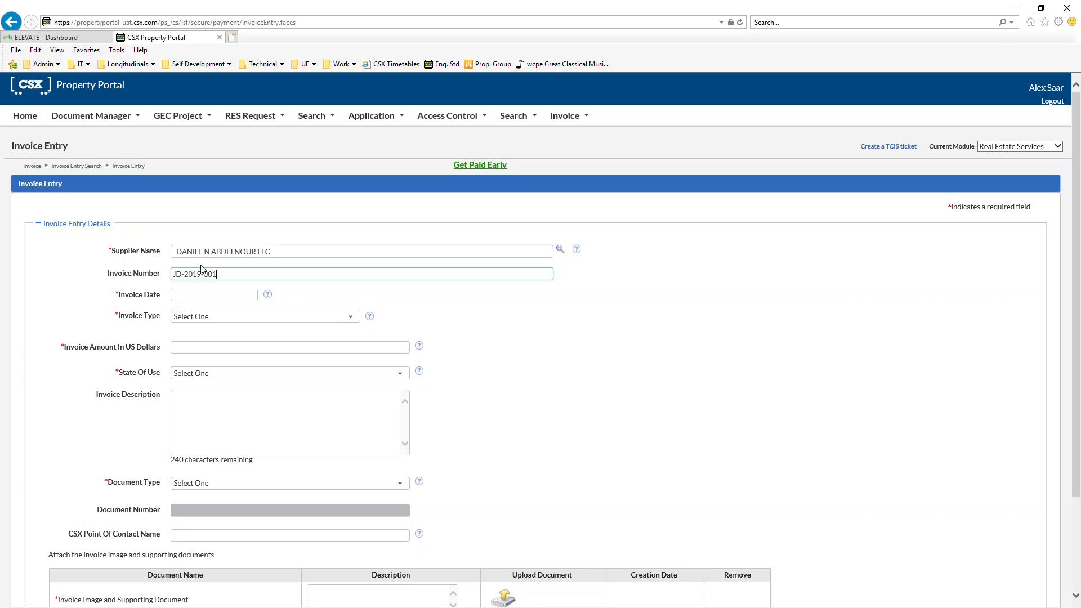
Set the Invoice Date to 09-16-2019 and the Invoice Type to Ospre Inspector.
left_click(206, 294)
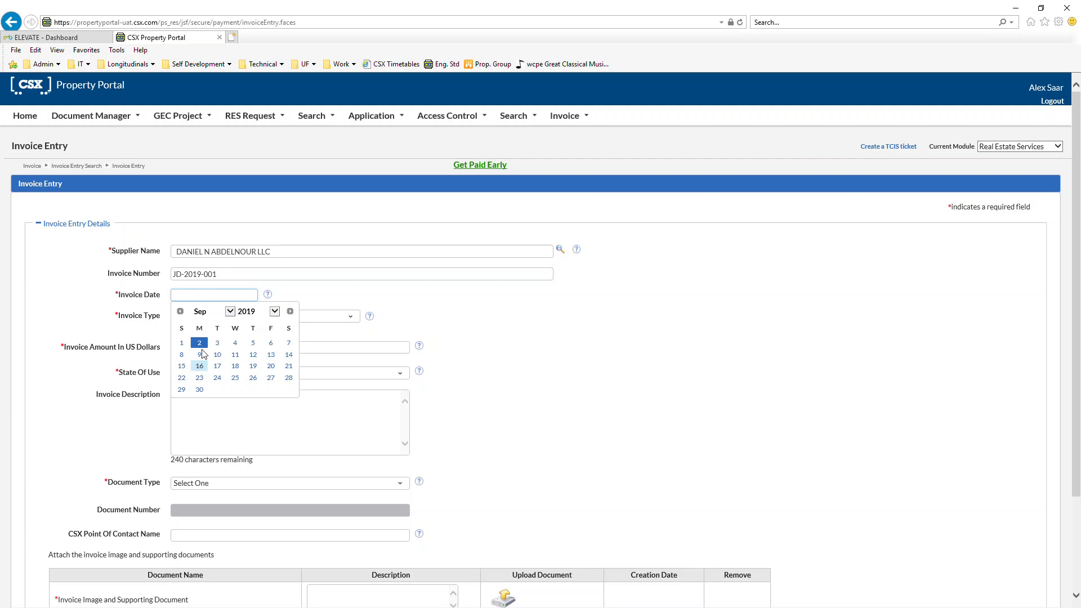
left_click(200, 367)
left_click(208, 322)
scroll(216, 394, "down", 3)
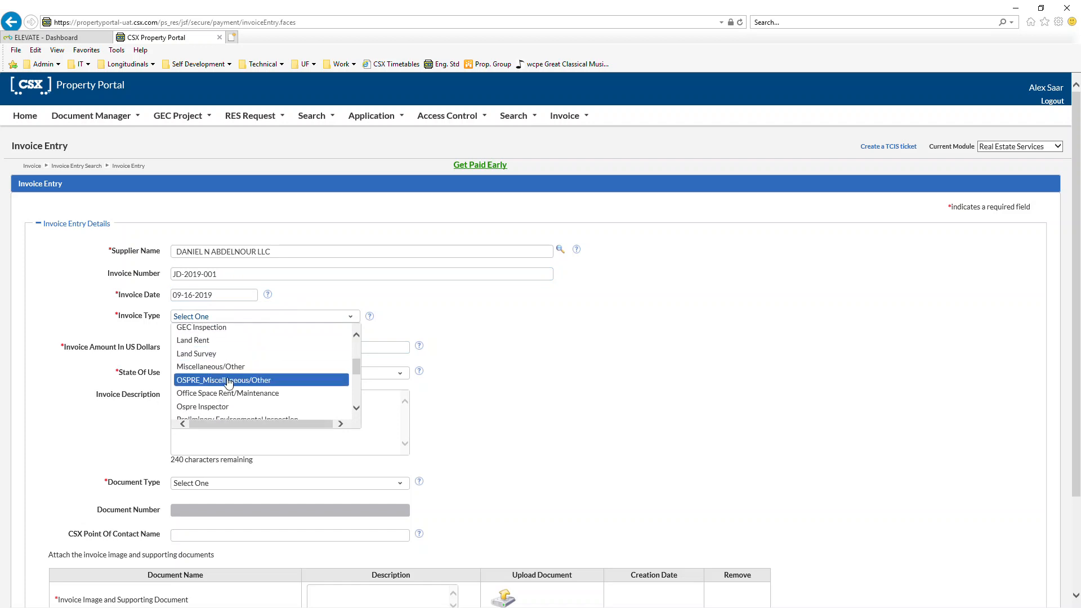
left_click(230, 406)
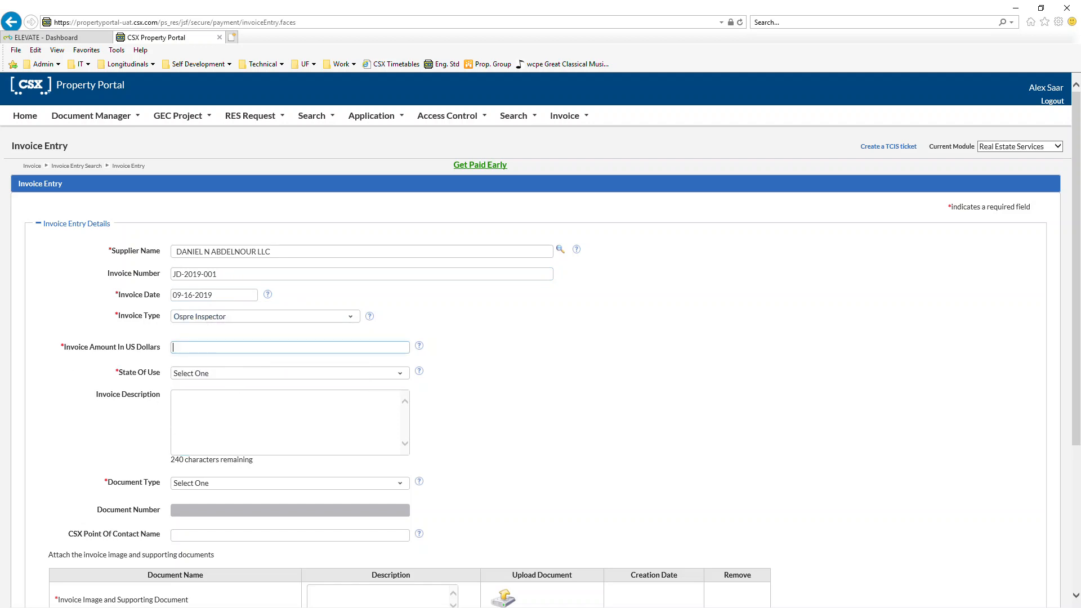
Look up the total amount due on the Excel workbook's Invoice sheet, and enter 1376.50 as the portal form's Invoice Amount.
key("alt+Tab")
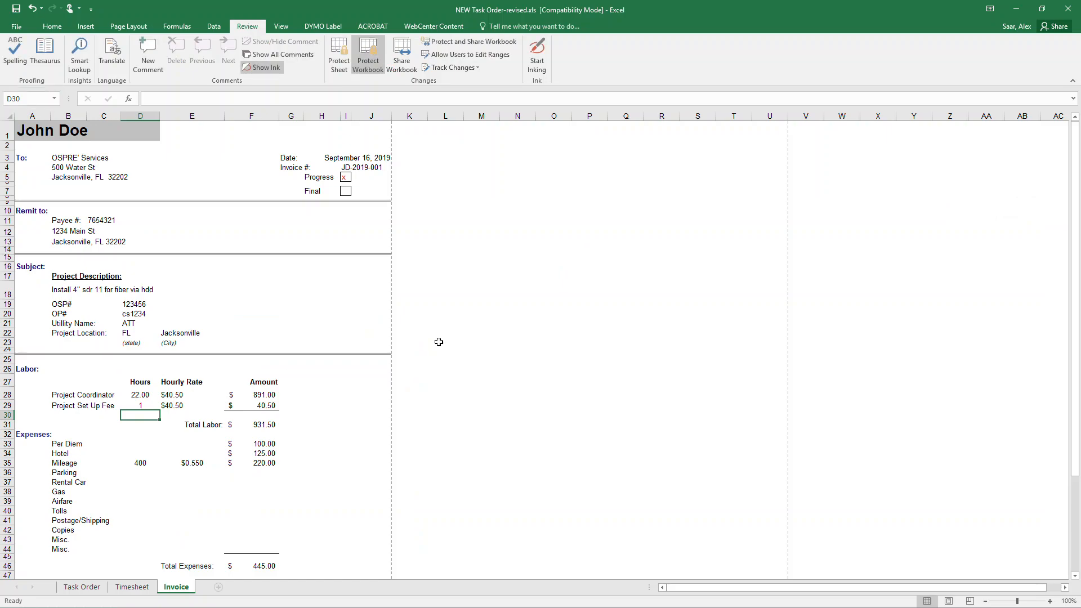
scroll(215, 507, "down", 1)
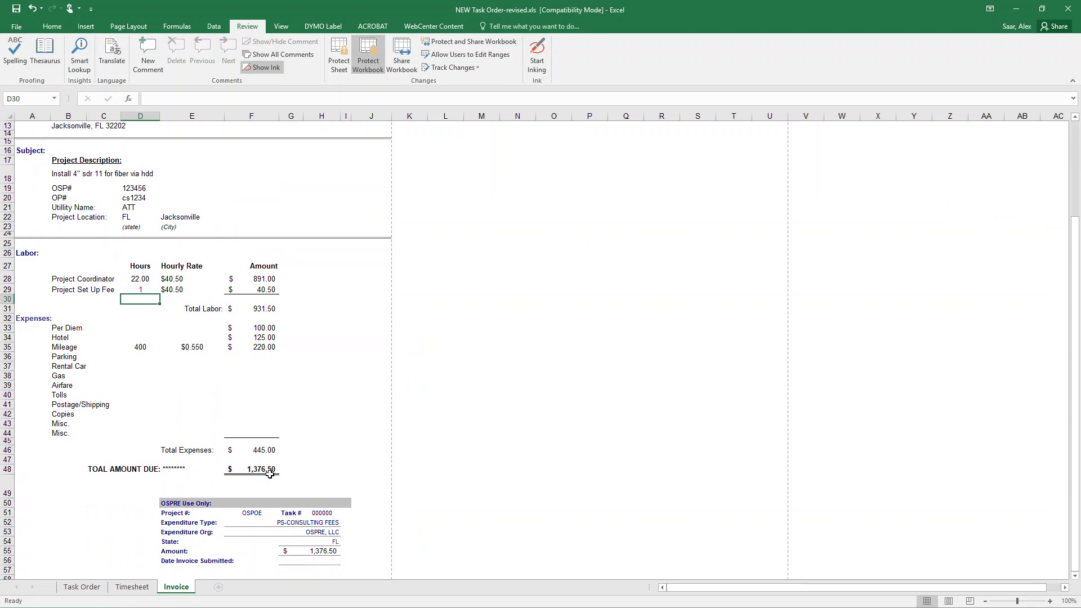
key("alt+Tab")
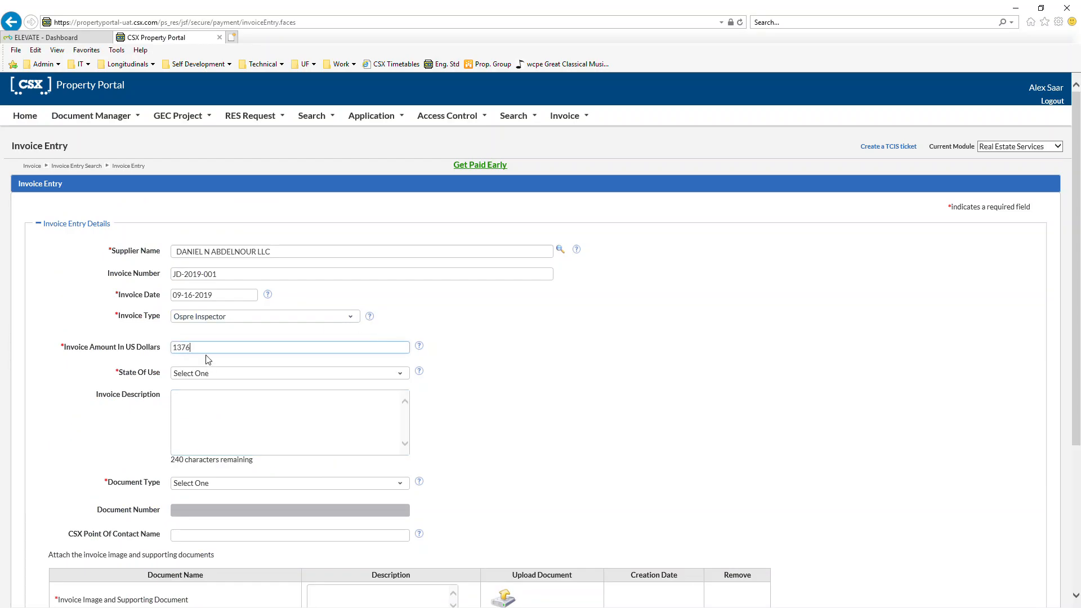
Check the project location on the Excel workbook's Task Order sheet, and set the portal form's State Of Use to Florida.
left_click(225, 373)
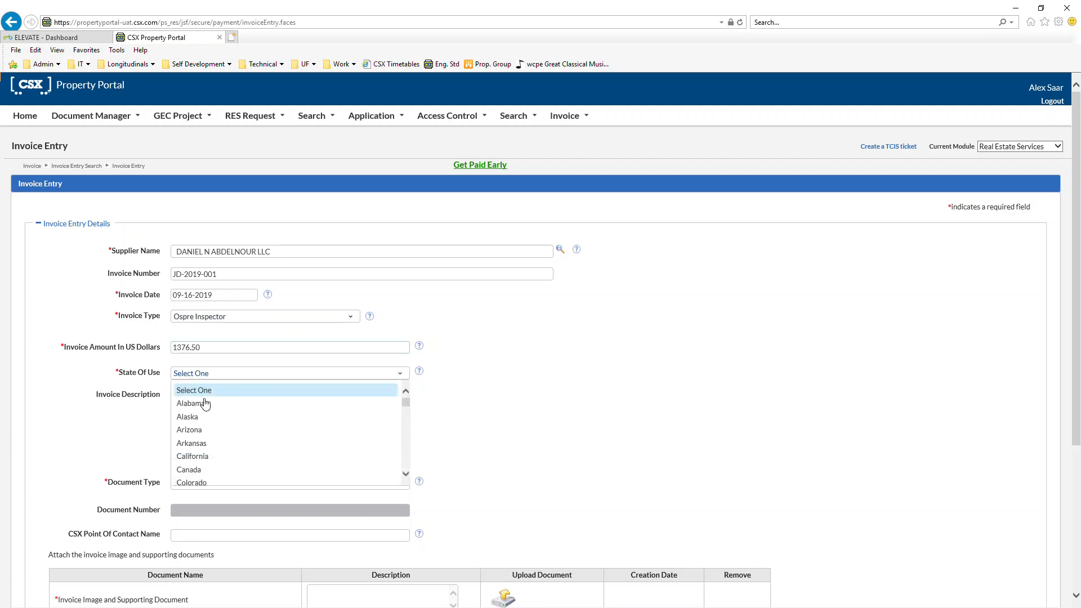
left_click(536, 407)
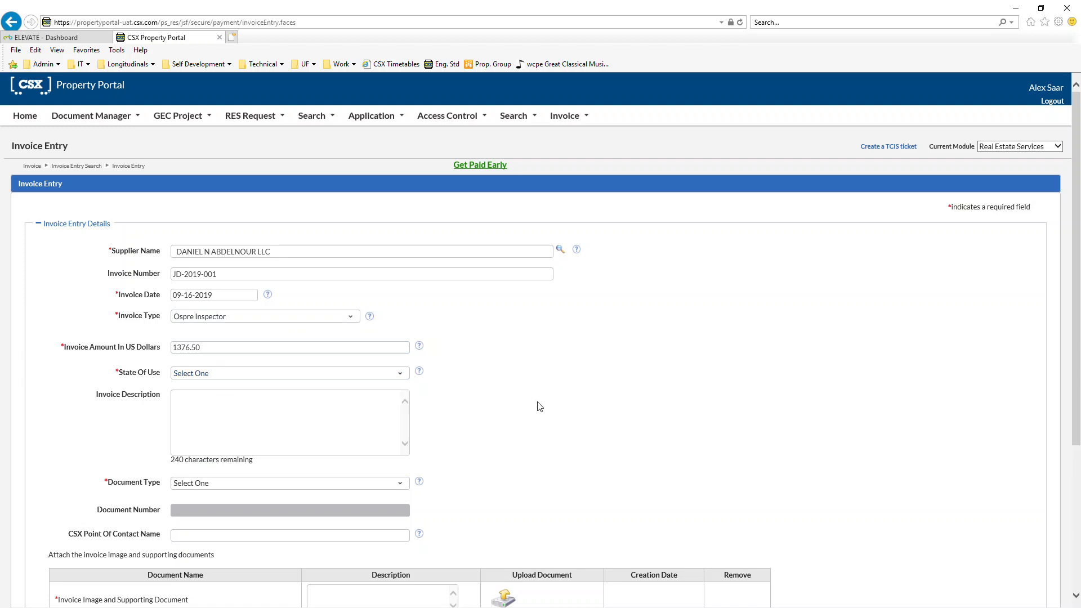
key("alt+Tab")
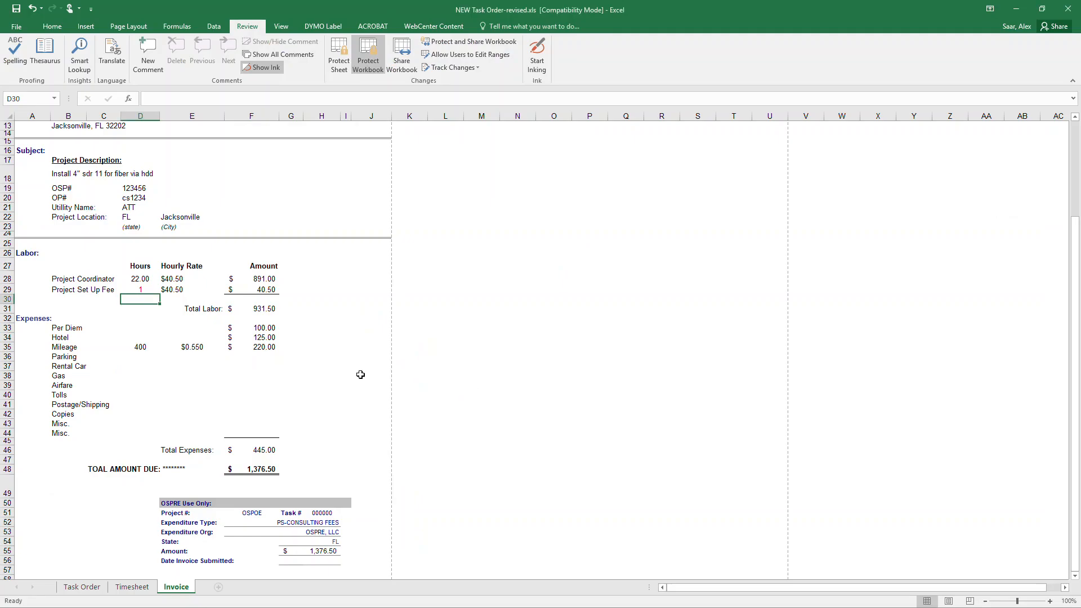
left_click(82, 587)
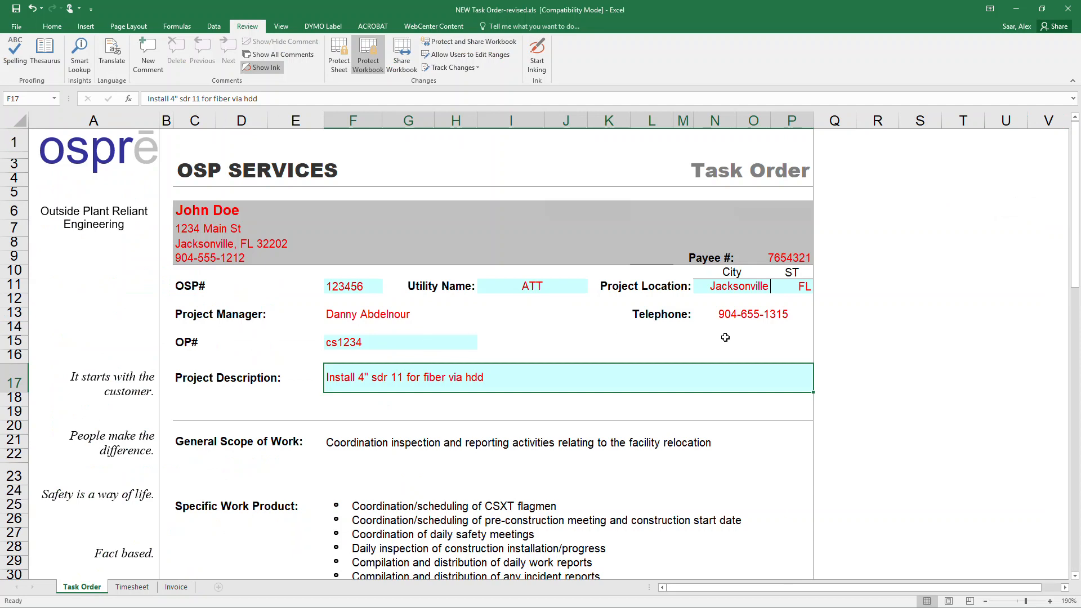
left_click(727, 287)
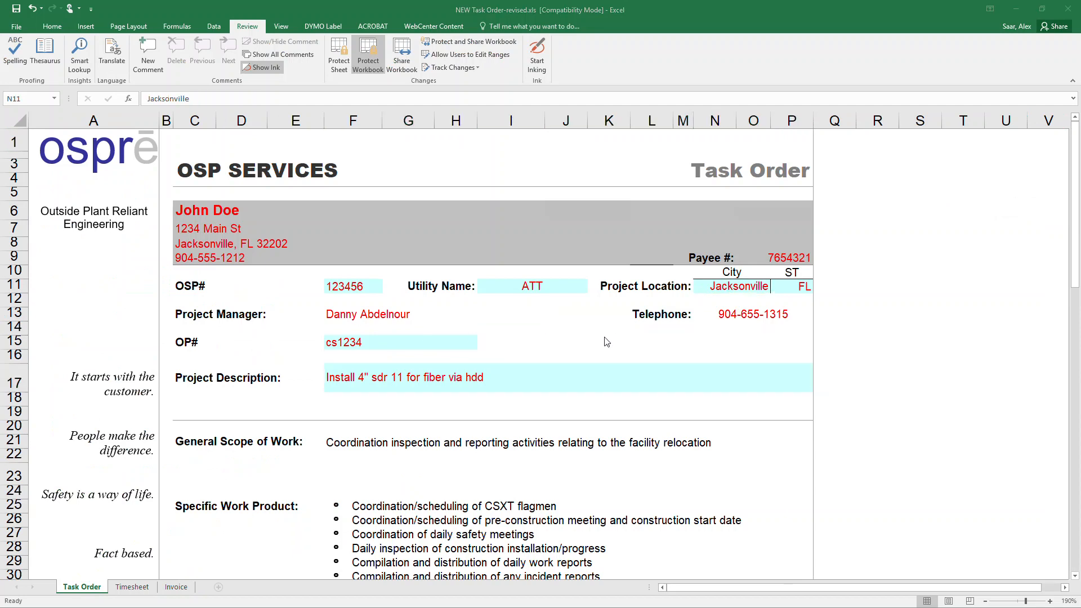
key("alt+Tab")
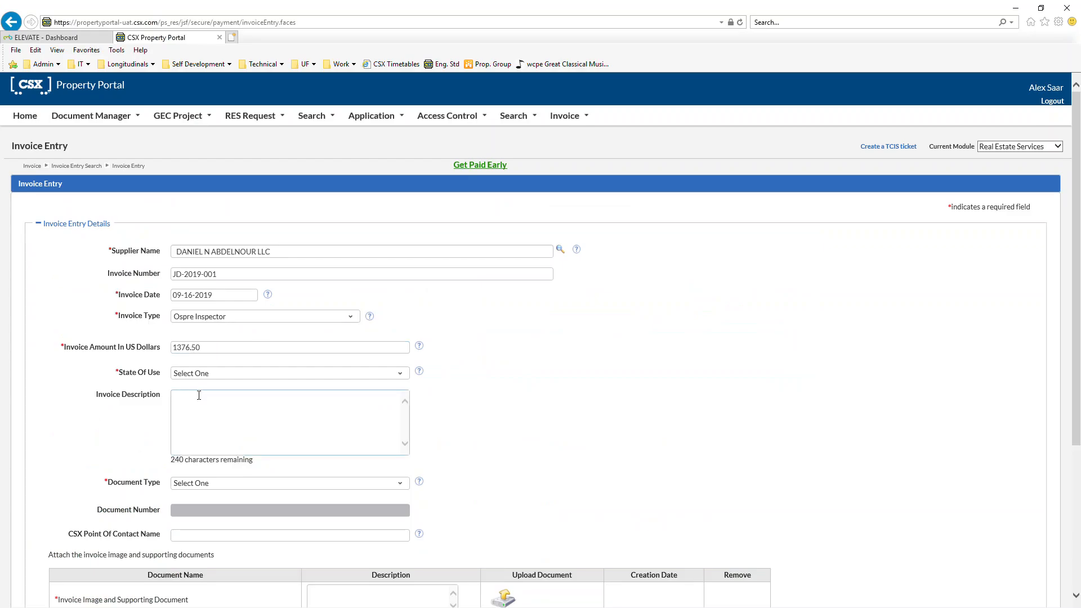
left_click(222, 374)
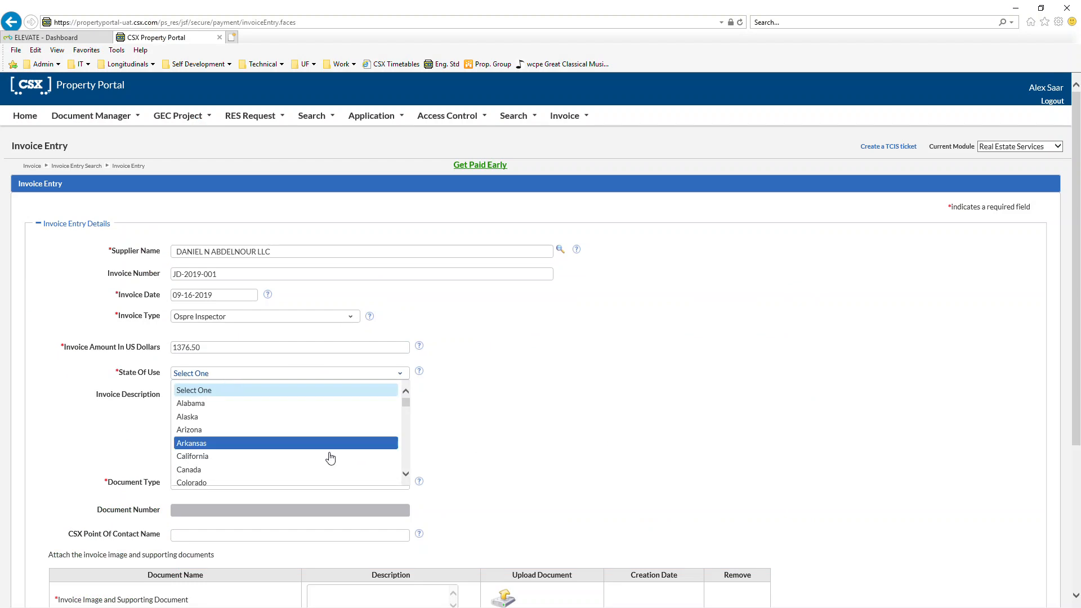
scroll(309, 461, "down", 3)
left_click(282, 442)
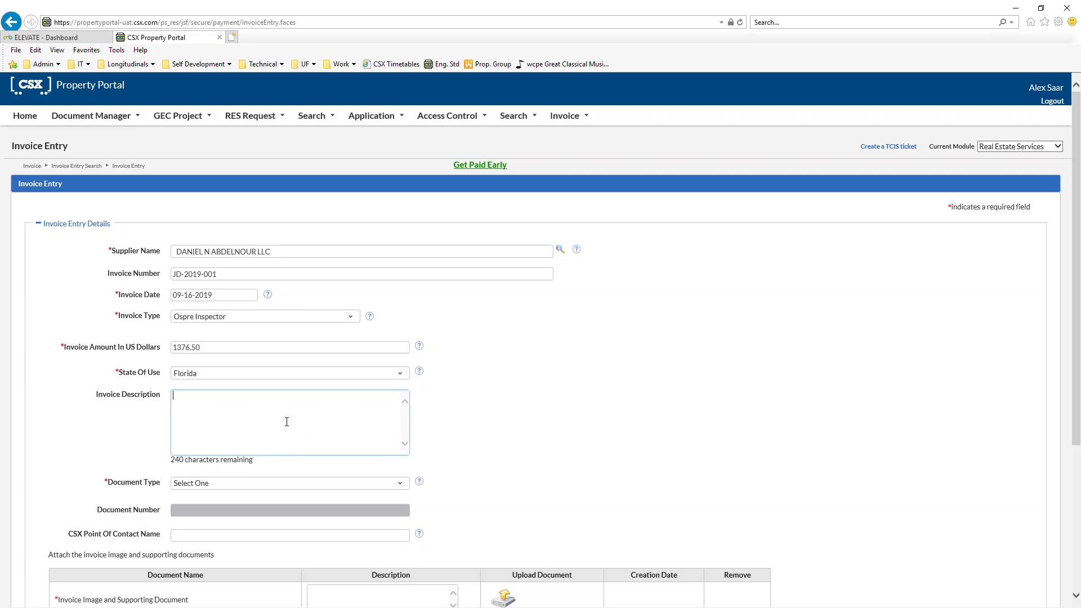
Look up the OSP number on the Excel Task Order sheet, enter OSP#123456 as the portal's Invoice Description, and minimize the workbook.
key("alt+Tab")
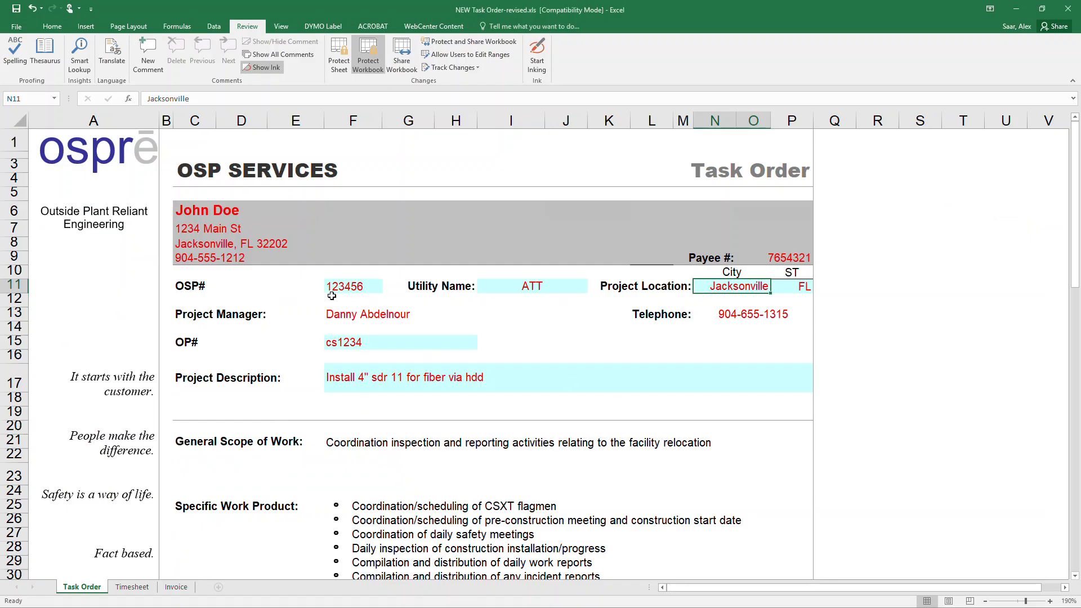
left_click(349, 291)
key("alt+Tab")
left_click(260, 401)
type("OSP#123456")
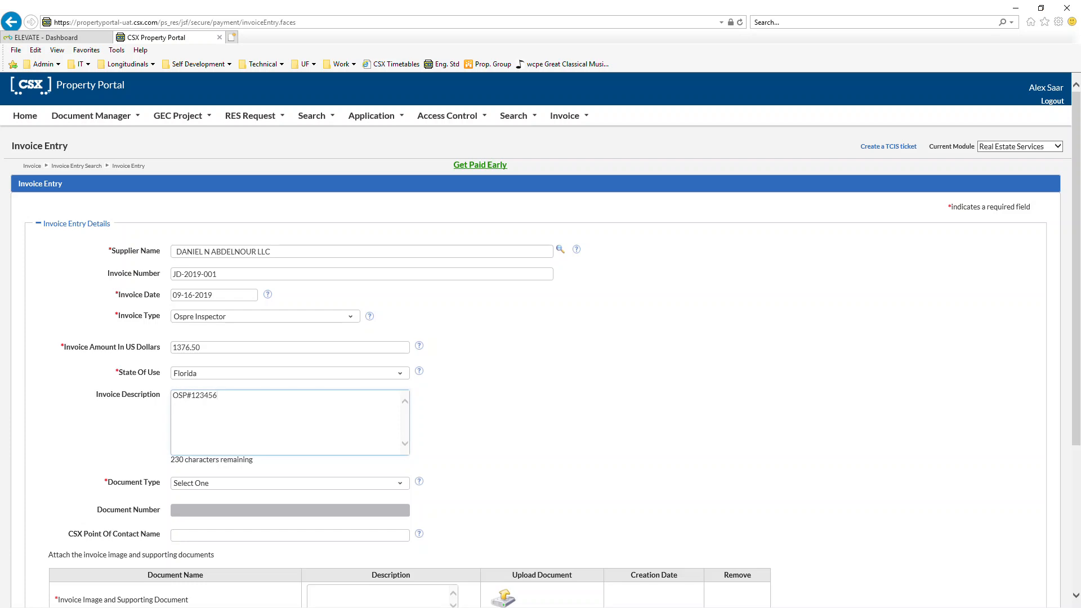
key("alt+Tab")
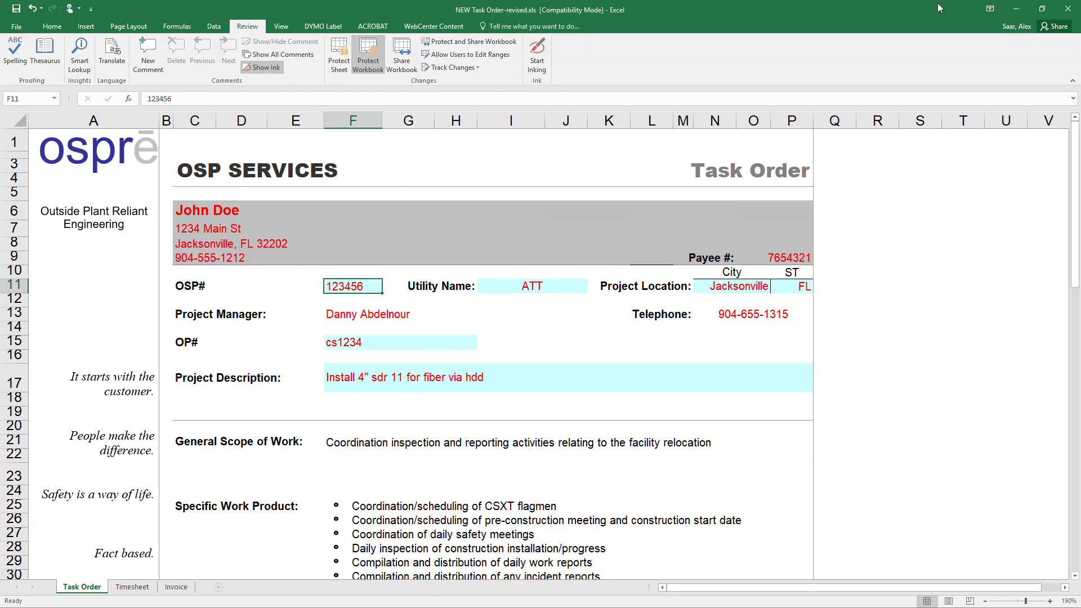
left_click(1015, 9)
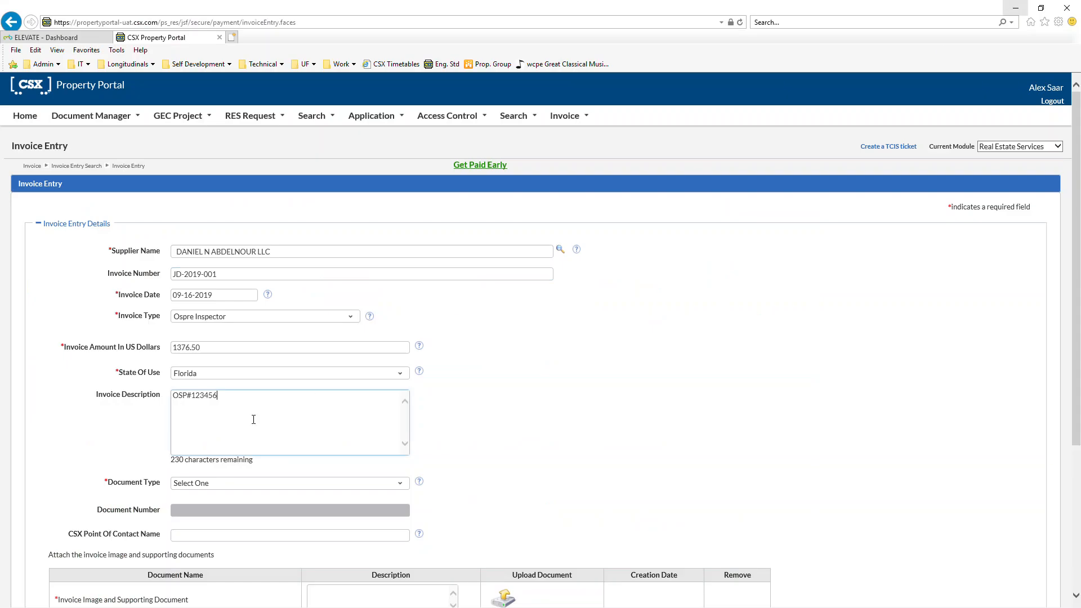
Set the invoice's Document Type to Other.
left_click(221, 484)
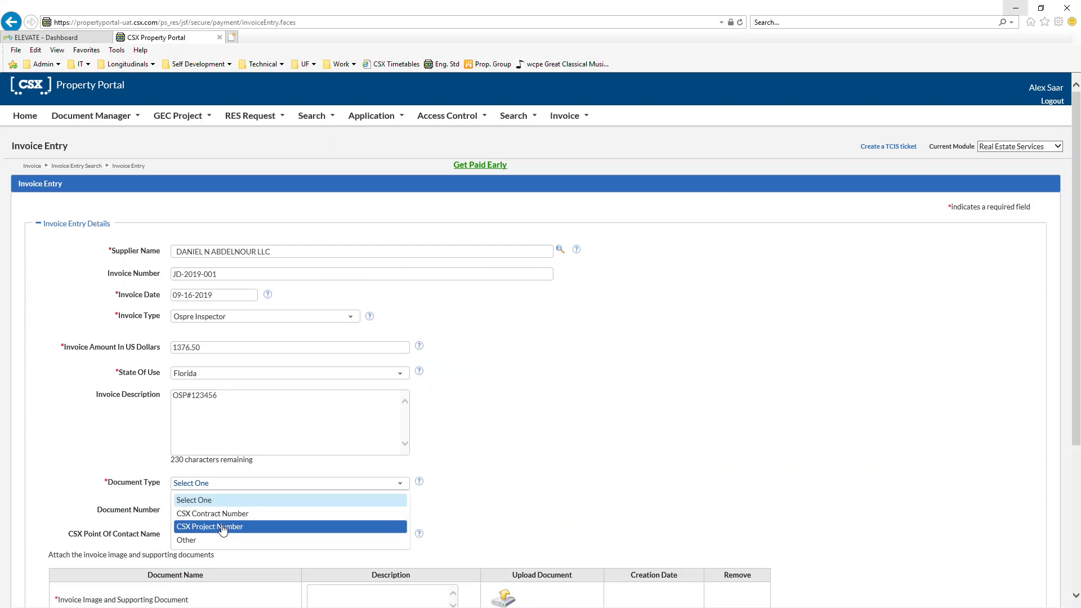
scroll(219, 461, "down", 3)
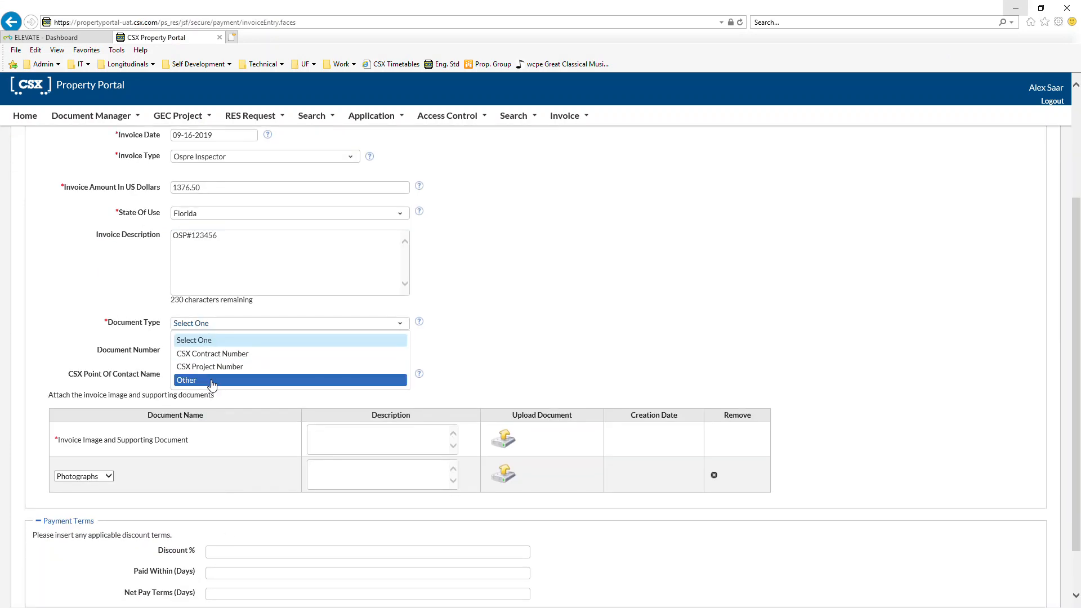
left_click(213, 383)
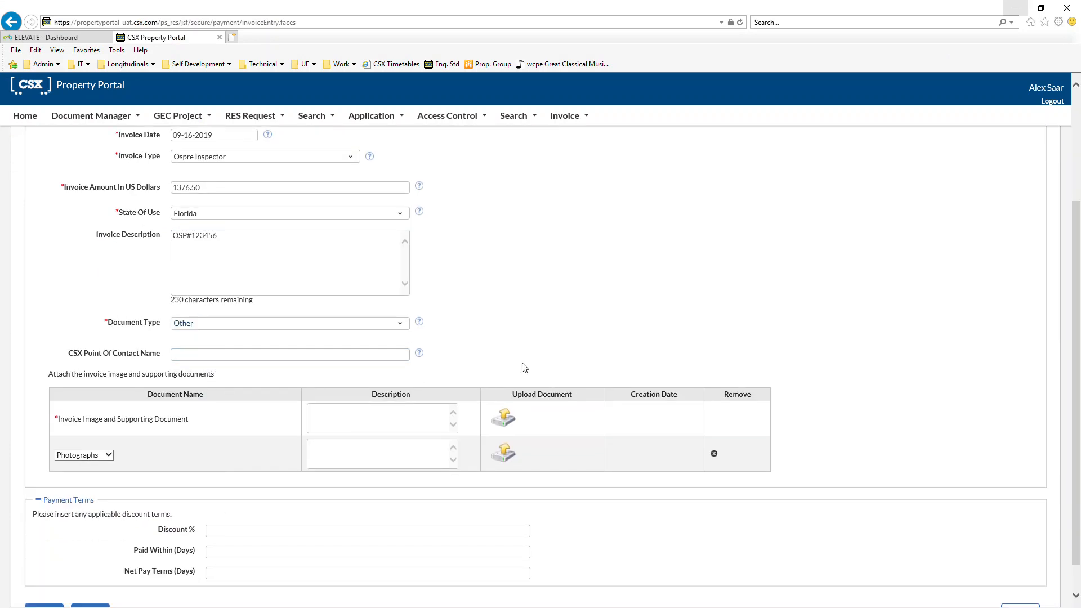
Describe the Invoice Image and Supporting Document as JD-2019-001 and upload JD-2019-001.pdf from the Desktop for it.
left_click(344, 418)
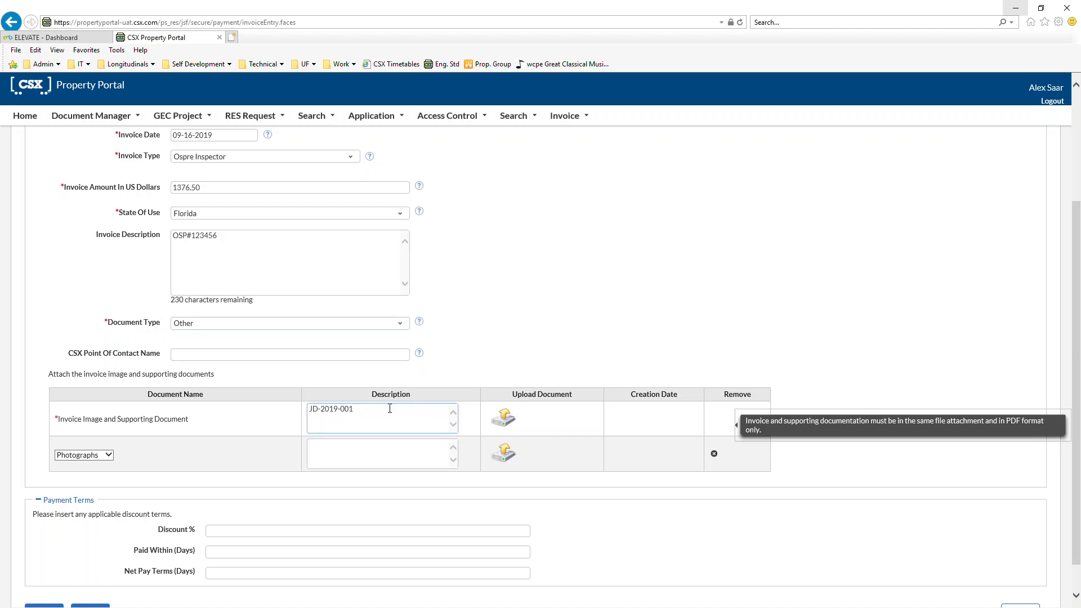
left_click(504, 419)
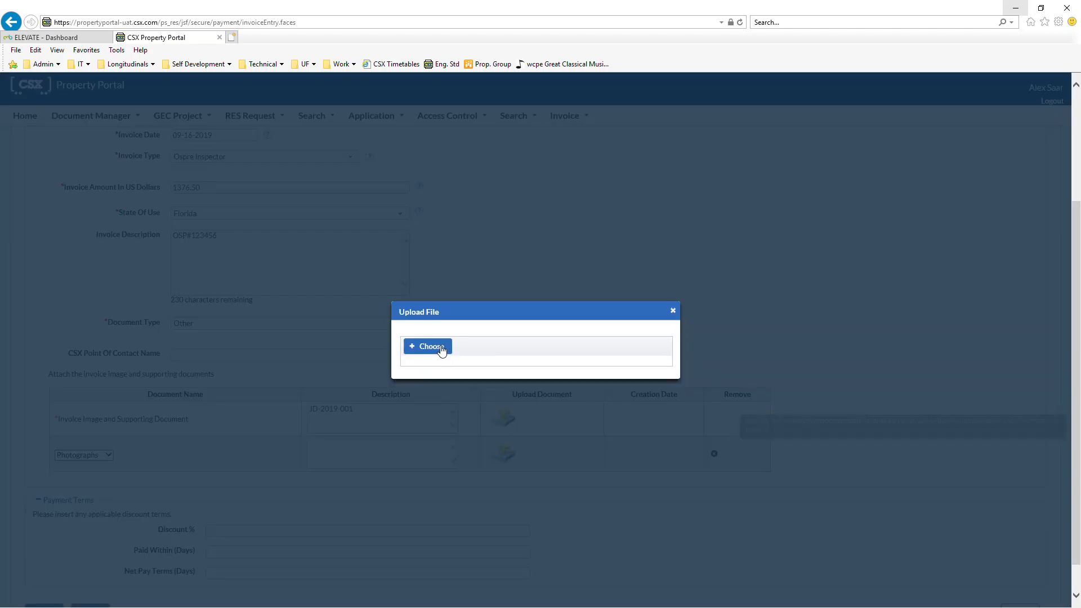
left_click(673, 313)
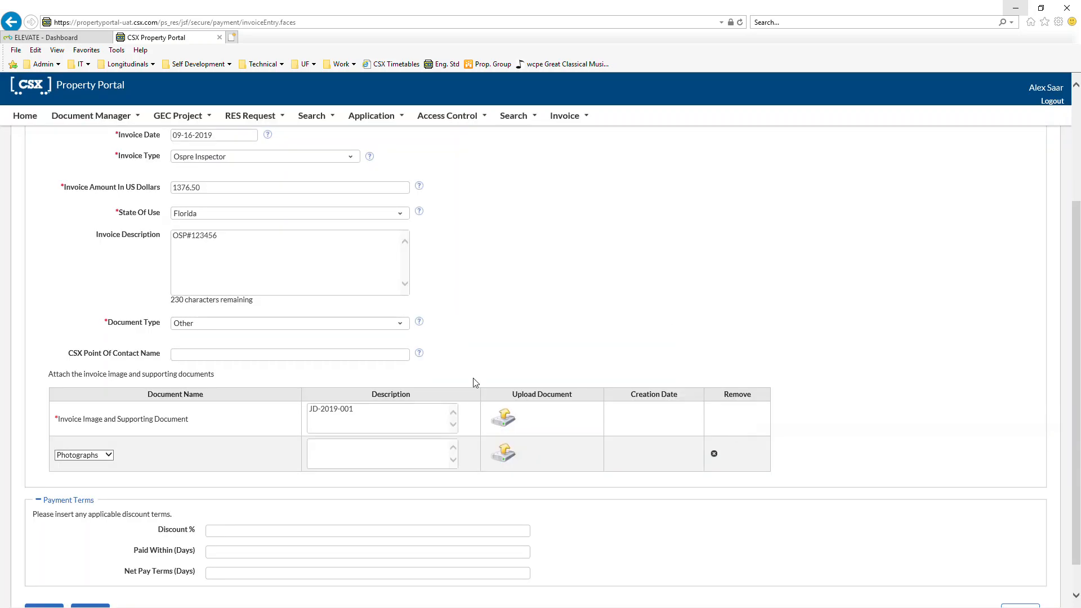
left_click(502, 420)
left_click(433, 346)
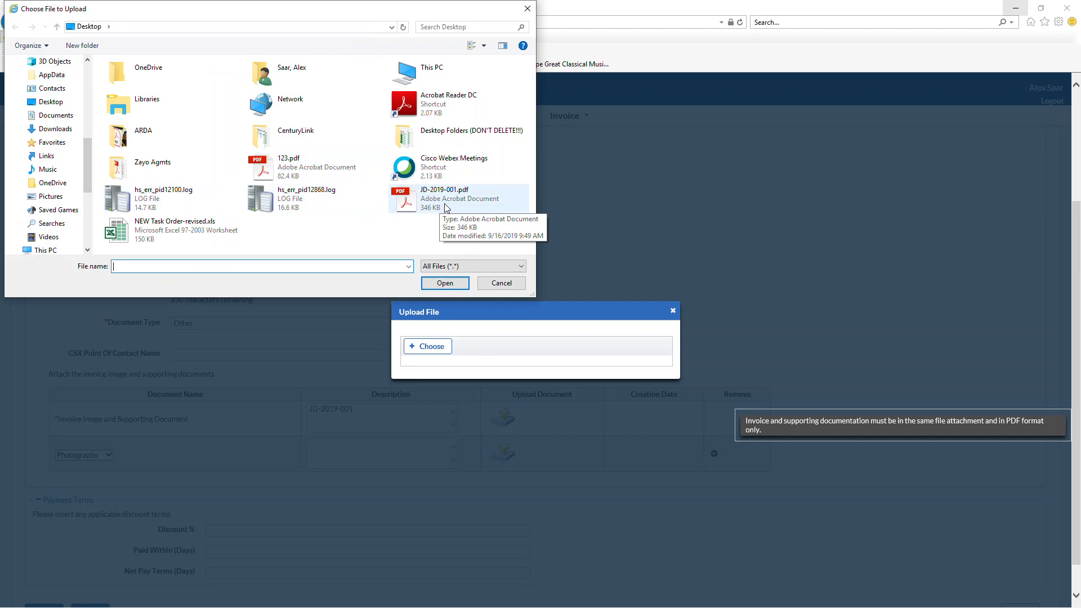
double_click(445, 207)
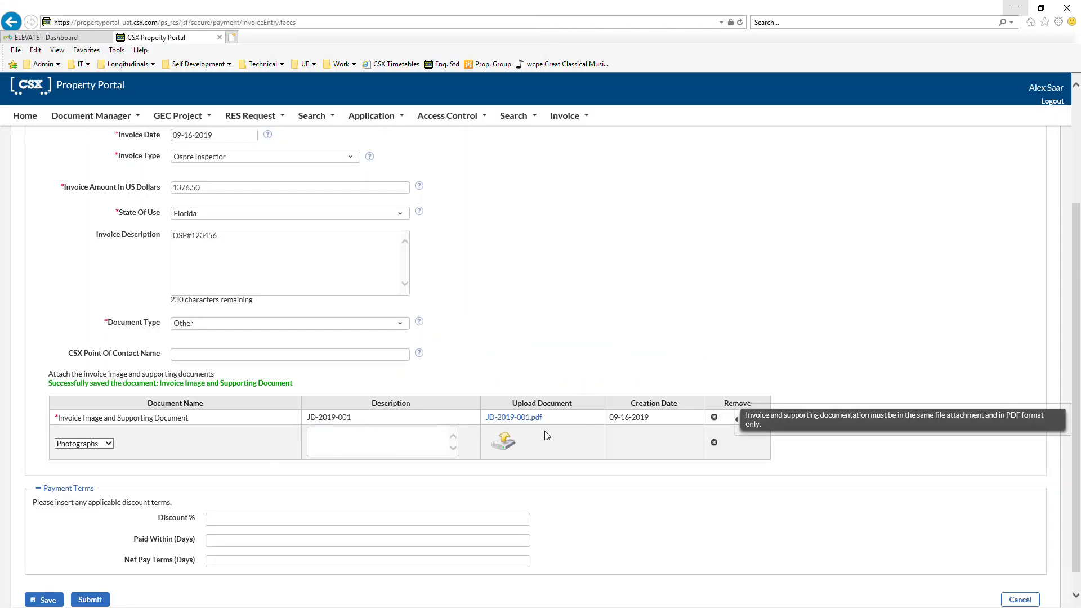
Open the uploaded JD-2019-001.pdf in Adobe Acrobat, review its invoice, timesheet and supporting page at 100%, and close it.
left_click(537, 420)
left_click(680, 595)
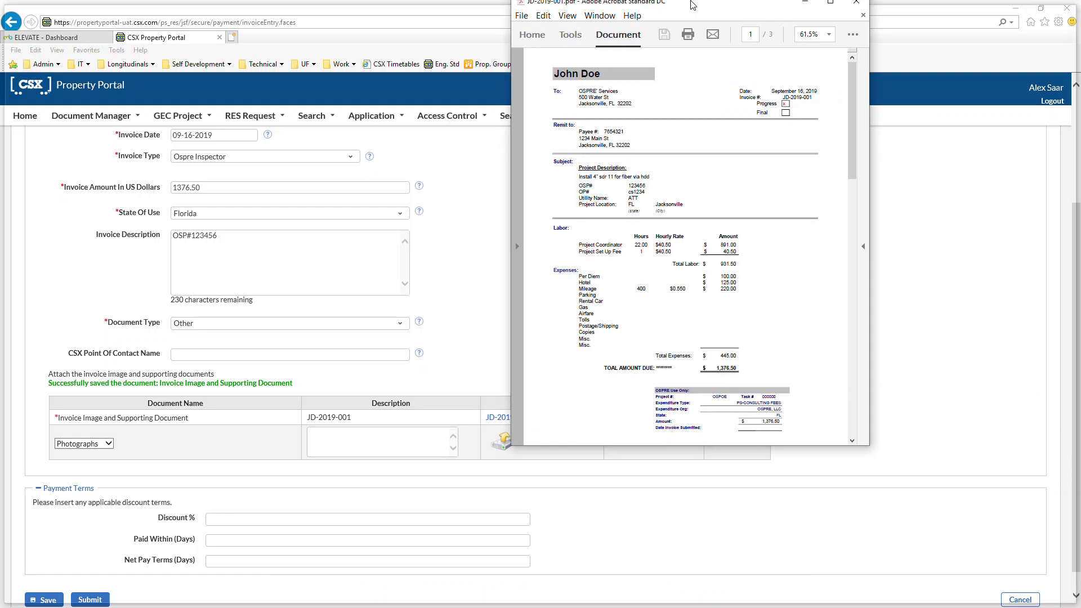
double_click(574, 8)
key("ctrl+1")
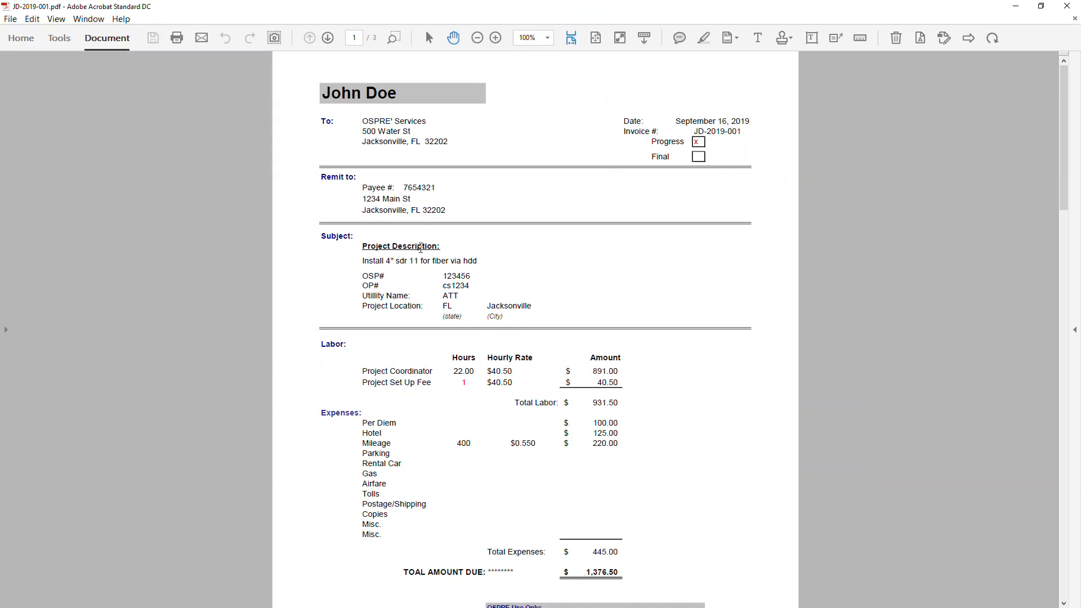
scroll(428, 237, "down", 10)
scroll(431, 238, "down", 10)
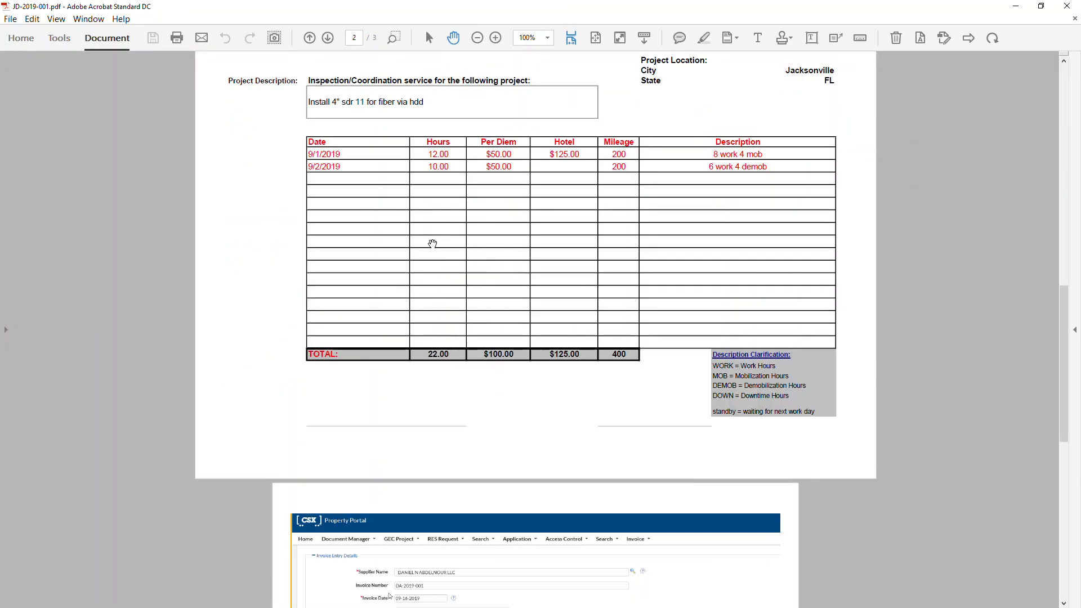
scroll(437, 237, "up", 10)
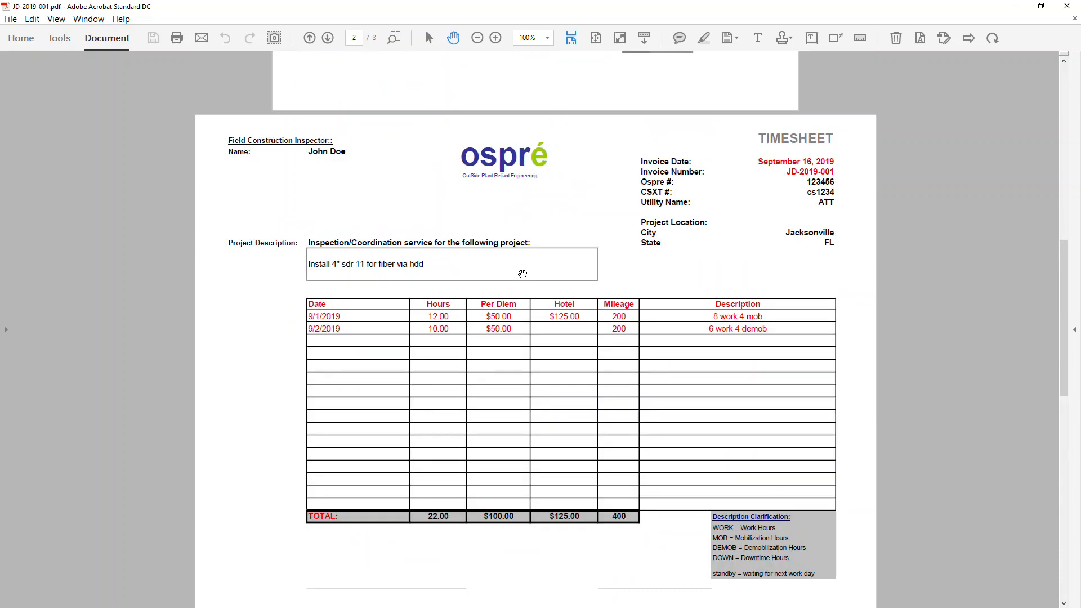
scroll(515, 282, "down", 10)
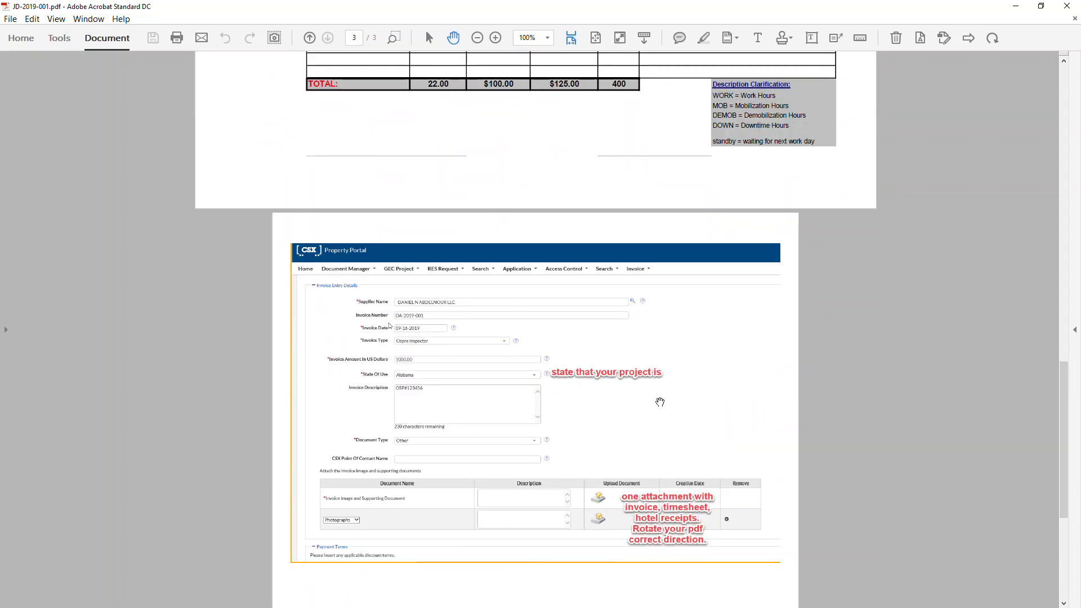
scroll(601, 458, "up", 20)
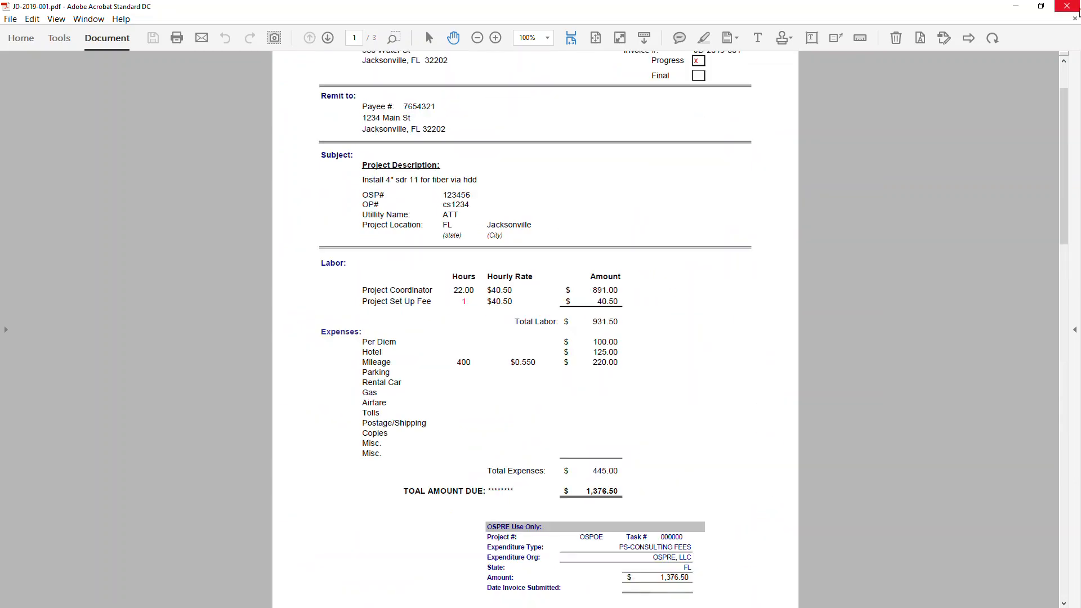
left_click(1067, 5)
scroll(73, 580, "down", 1)
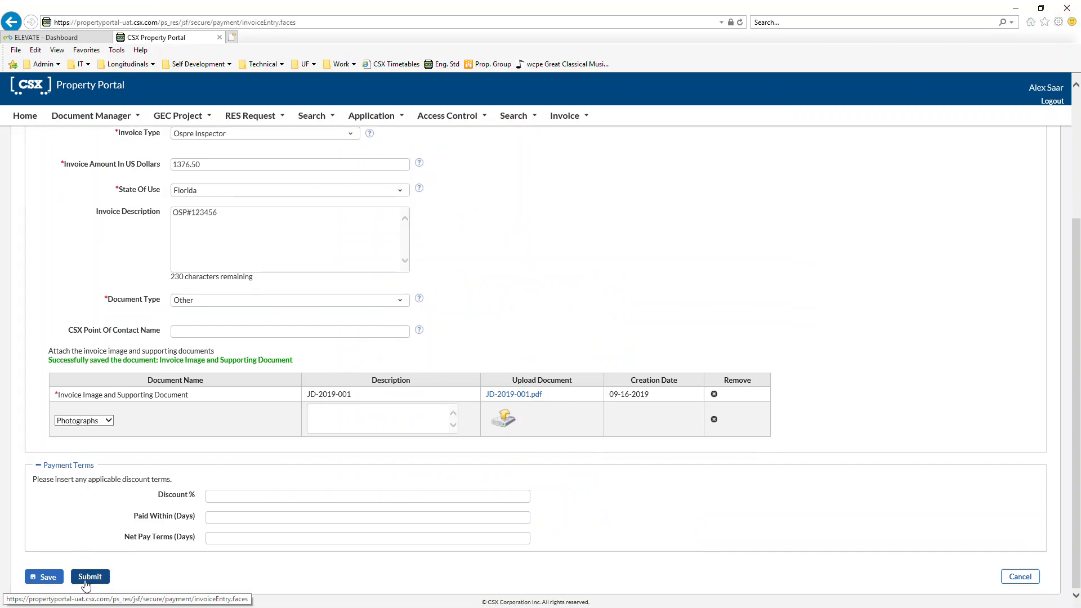